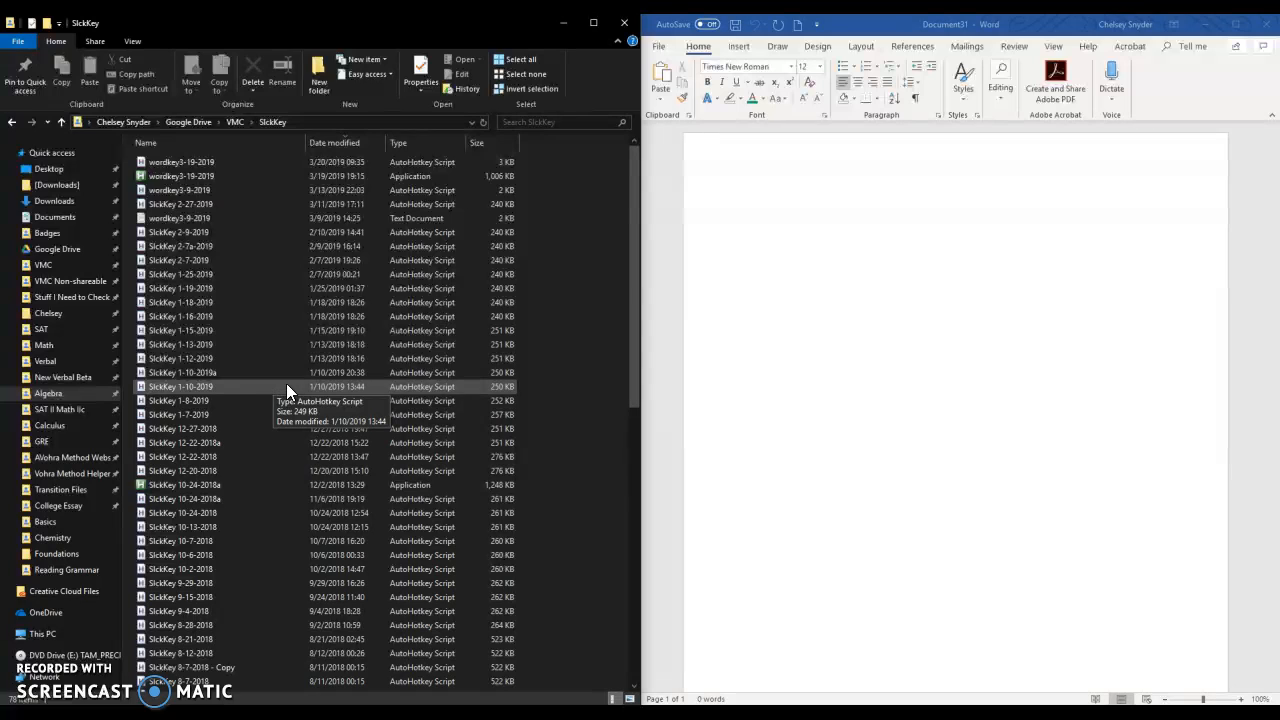
Run the wordkey3-19-2019 AutoHotkey script from the SlckKey folder.
drag(288, 383, 193, 164)
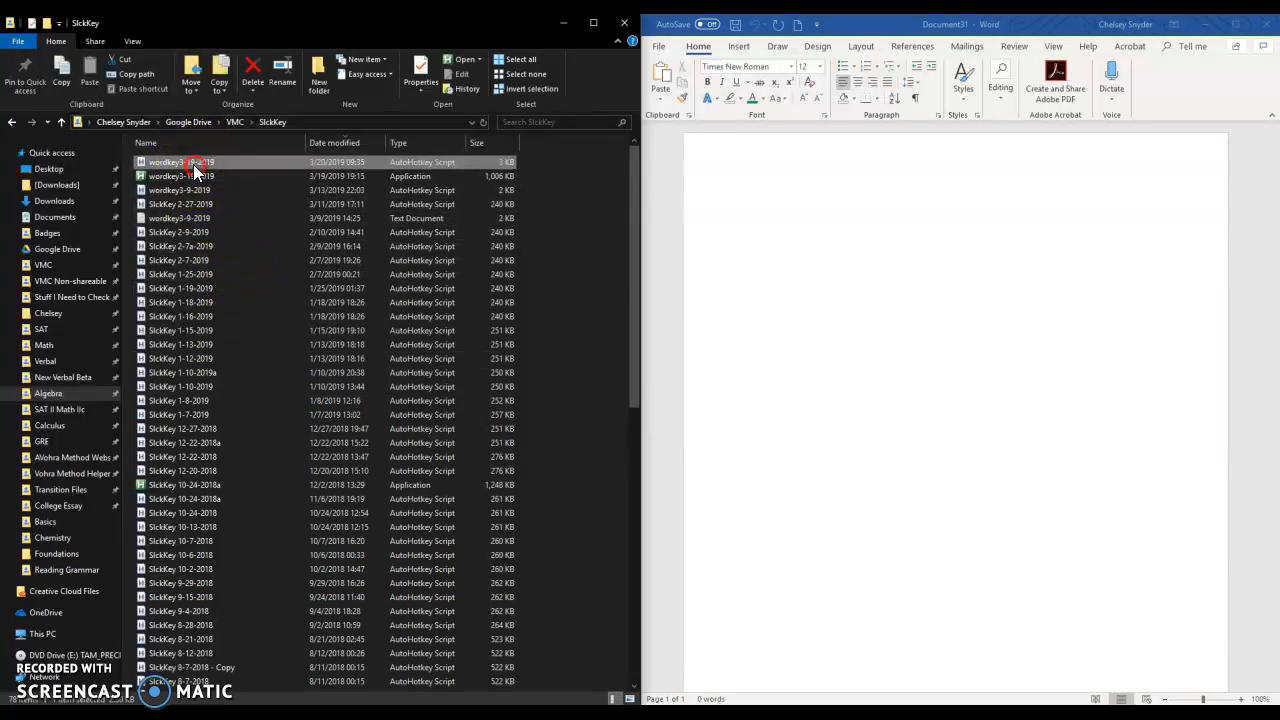
right_click(195, 162)
click(156, 177)
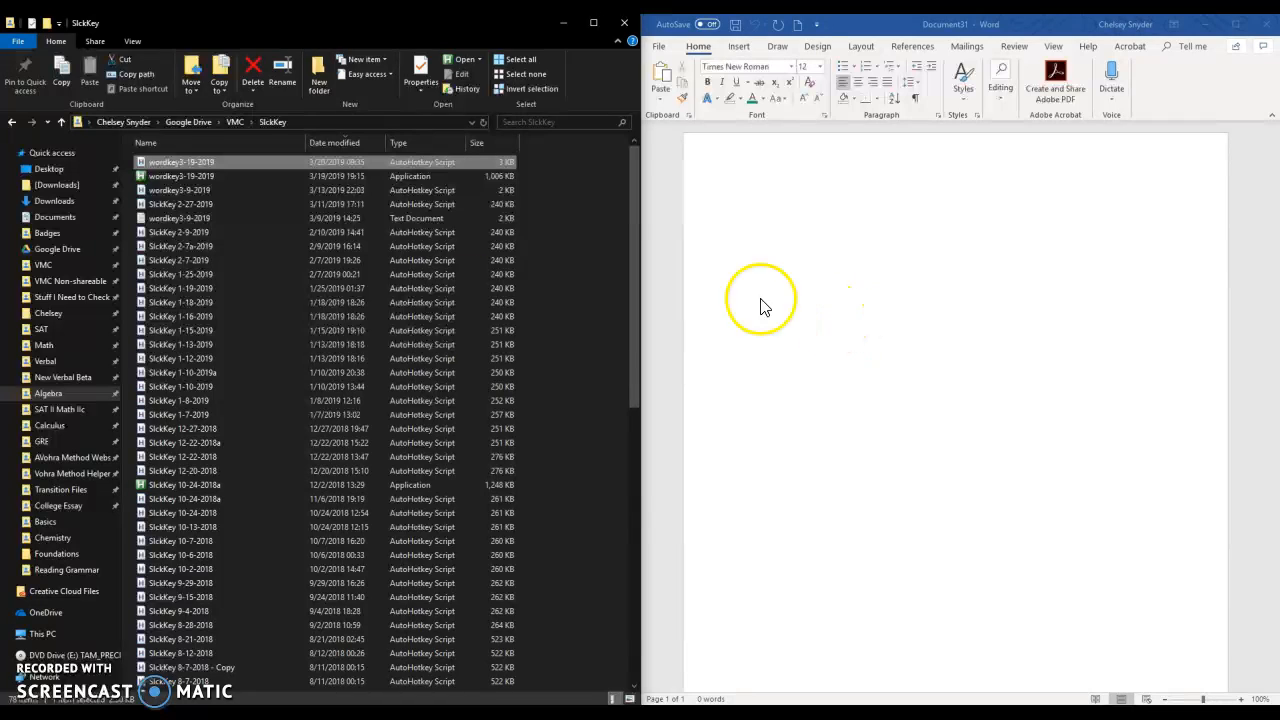
Open the wordkey3-19-2019 script's code in Notepad and dock its window beside the blank Word document.
right_click(177, 163)
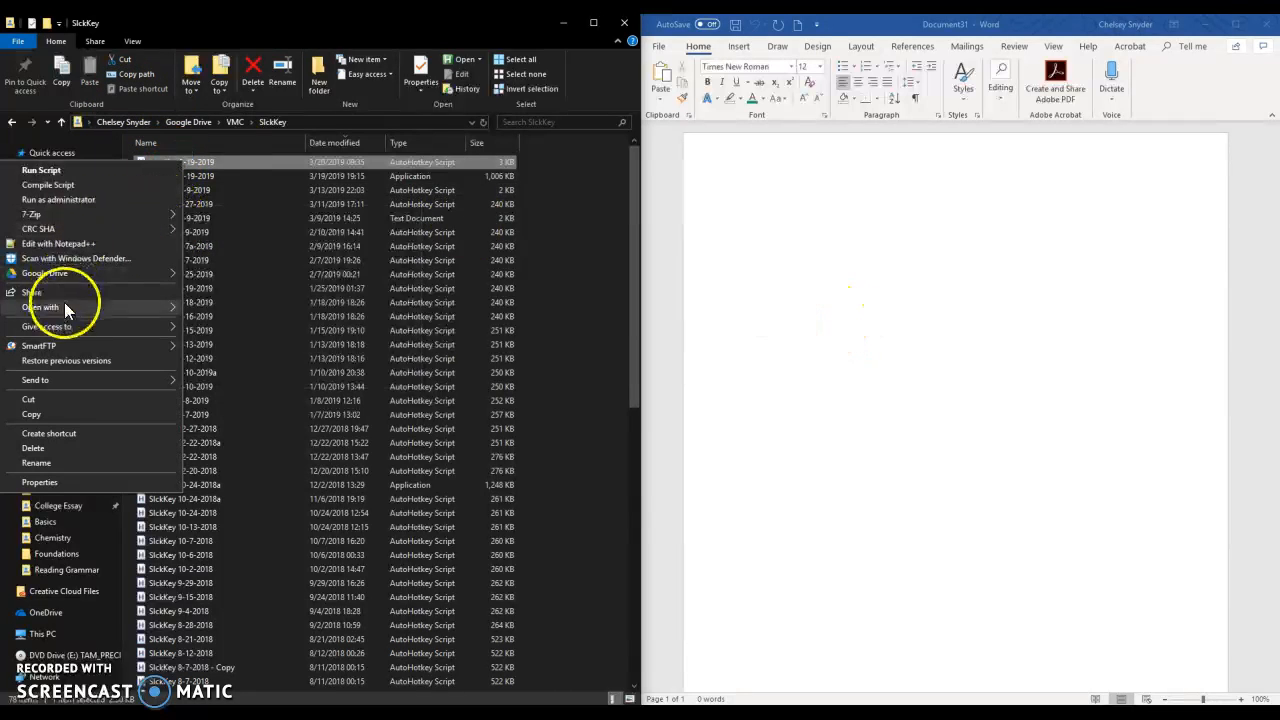
mouse_move(64, 308)
click(214, 308)
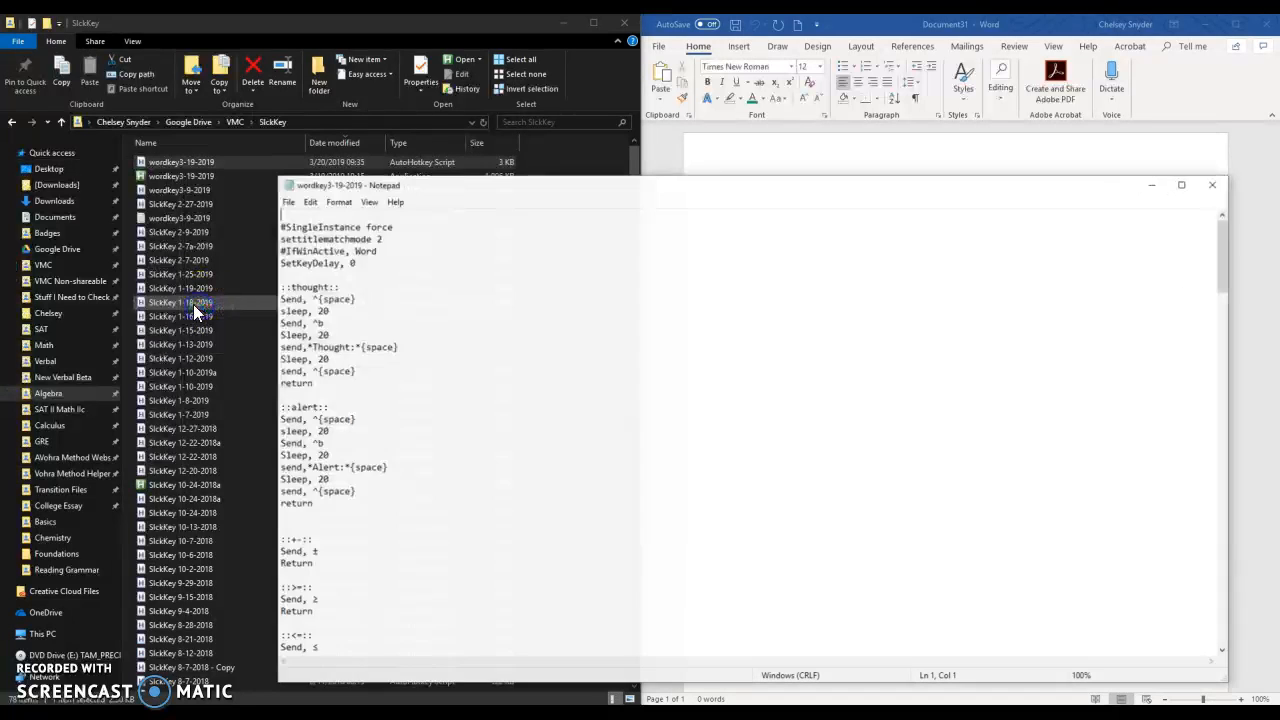
key(super+Left)
click(946, 334)
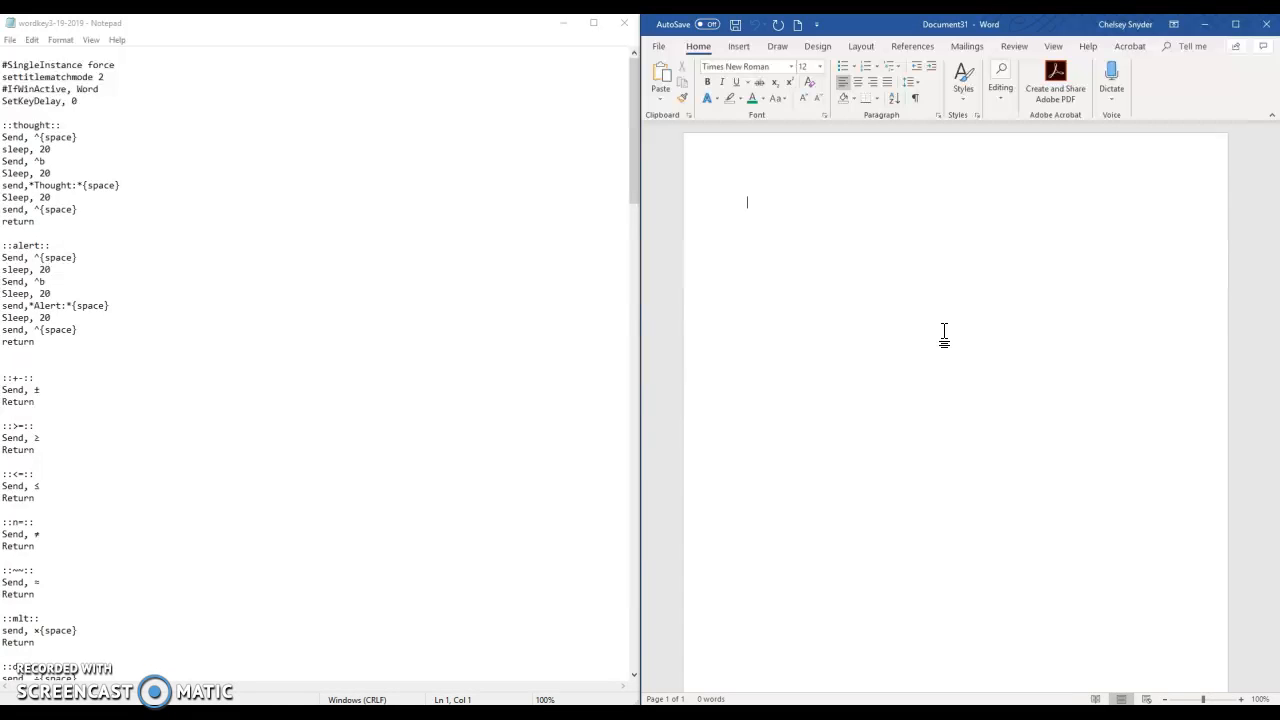
click(840, 311)
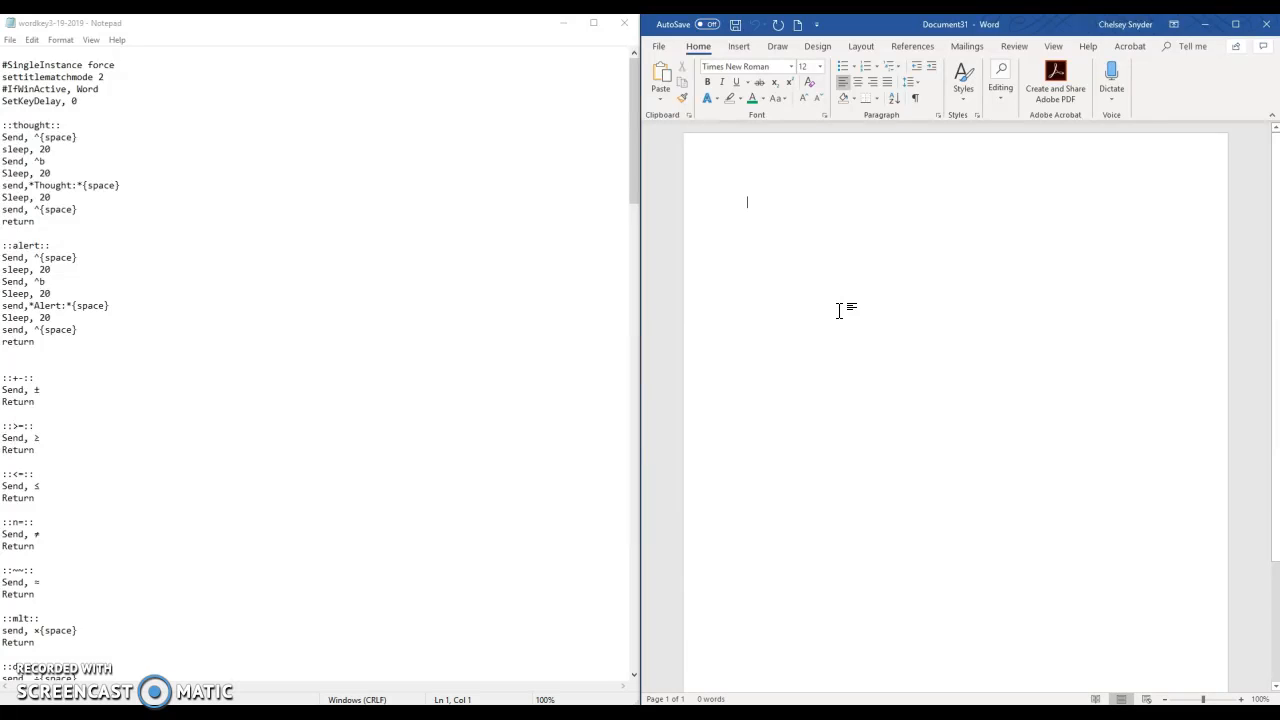
click(561, 317)
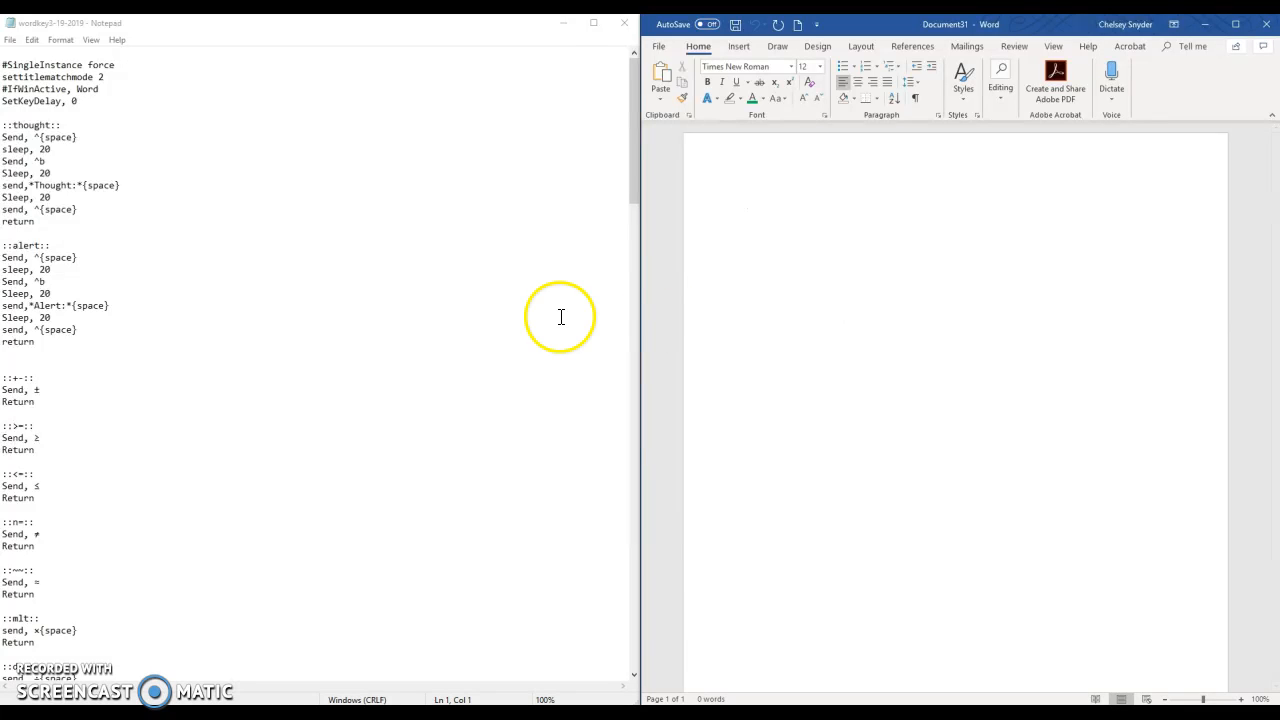
click(817, 305)
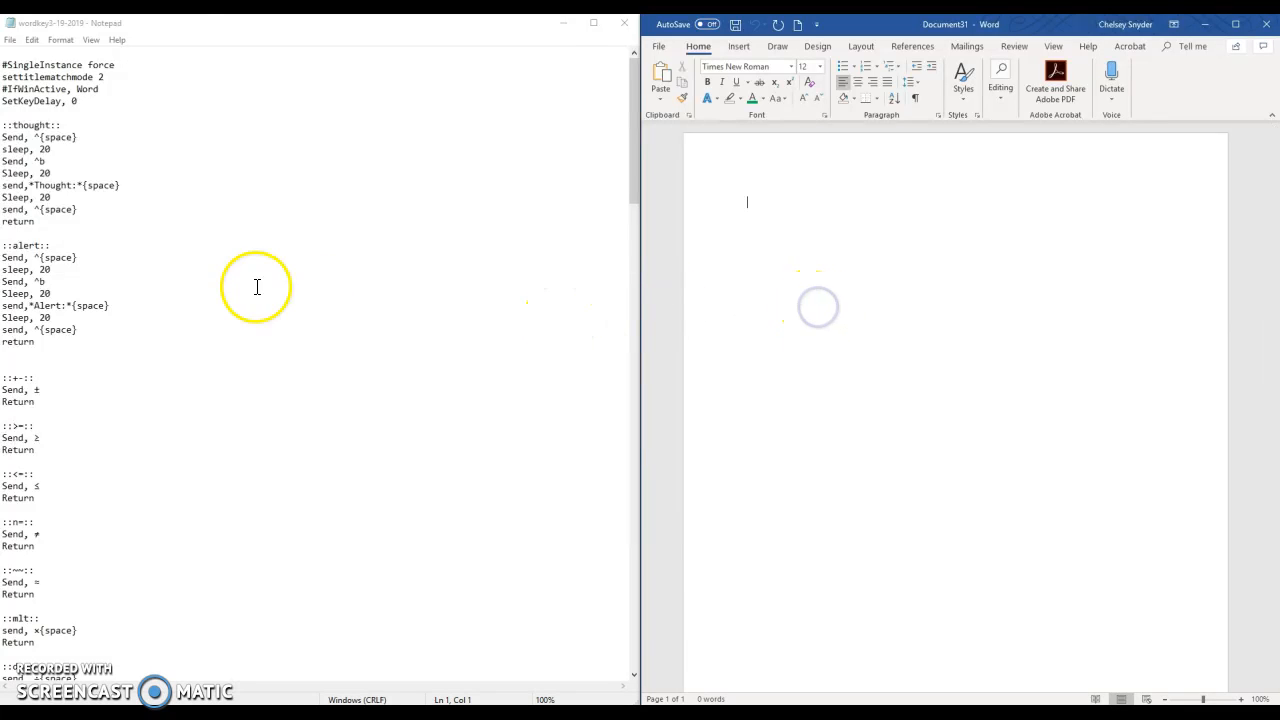
Highlight the superscript digit hotstrings in the script, and enter x⁴ in the blank Word document with the ^4 hotstring.
scroll(257, 287, down, 20)
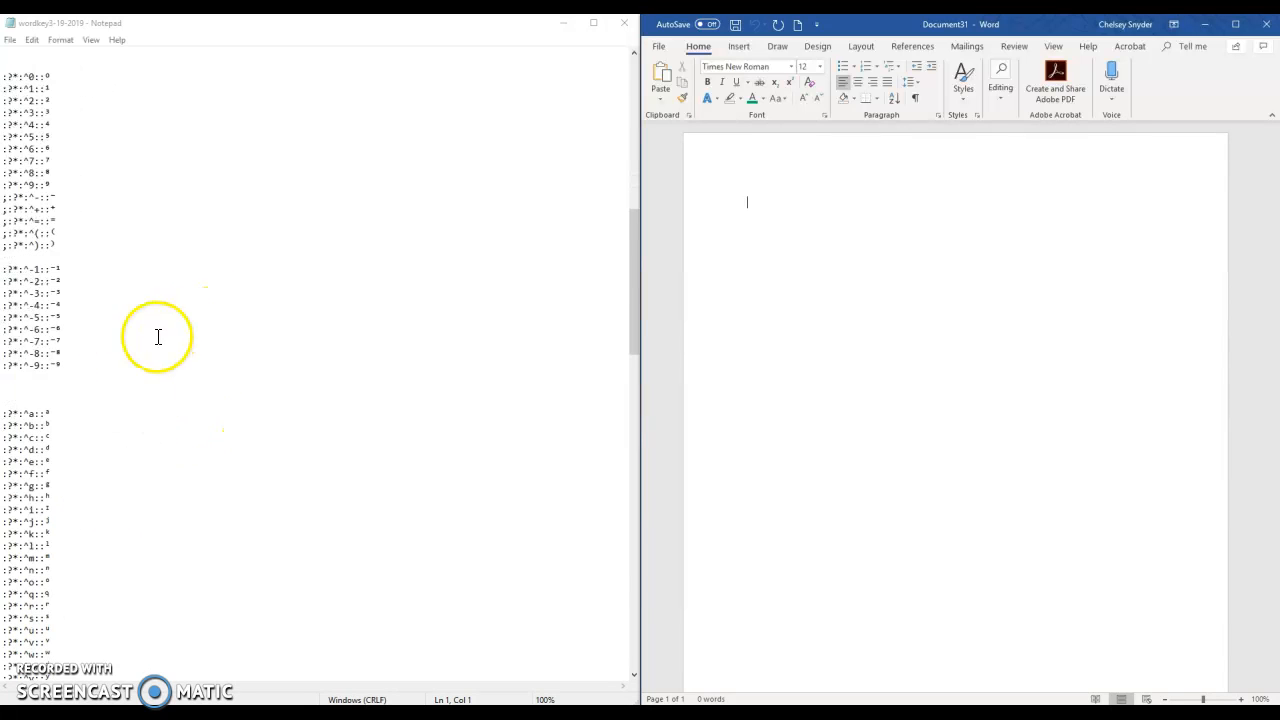
drag(8, 125, 88, 393)
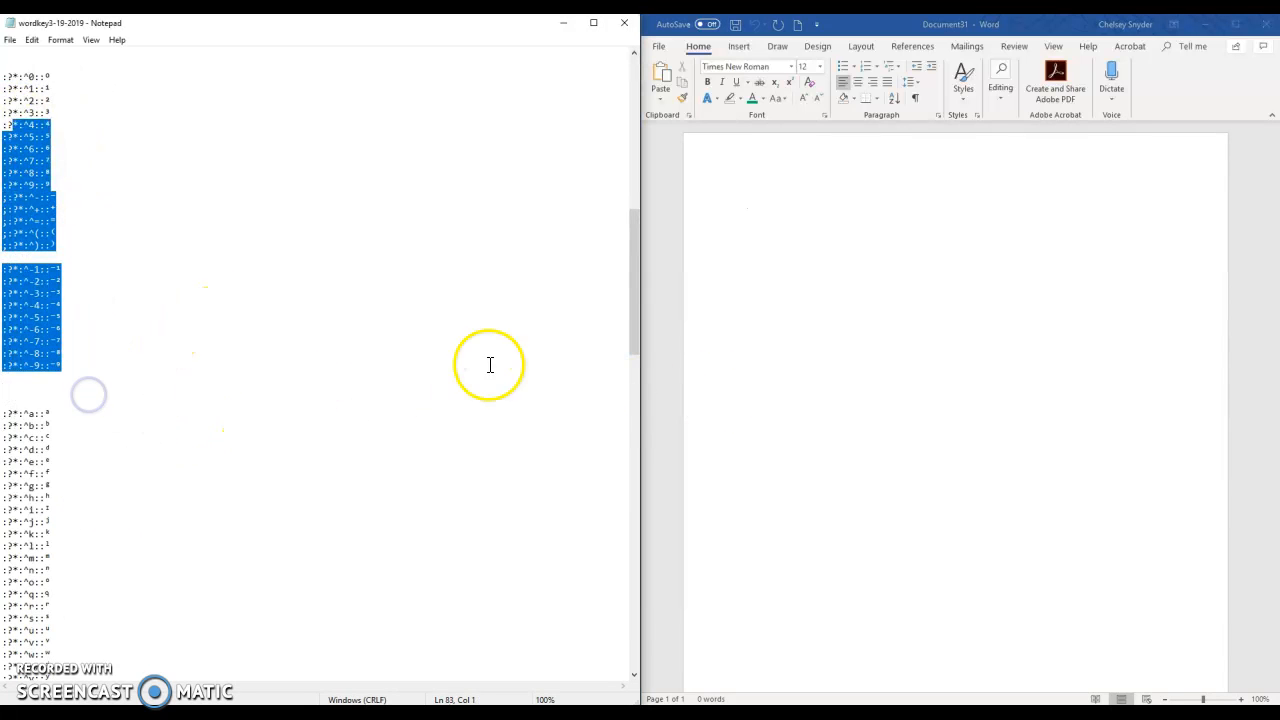
click(823, 244)
text(X^)
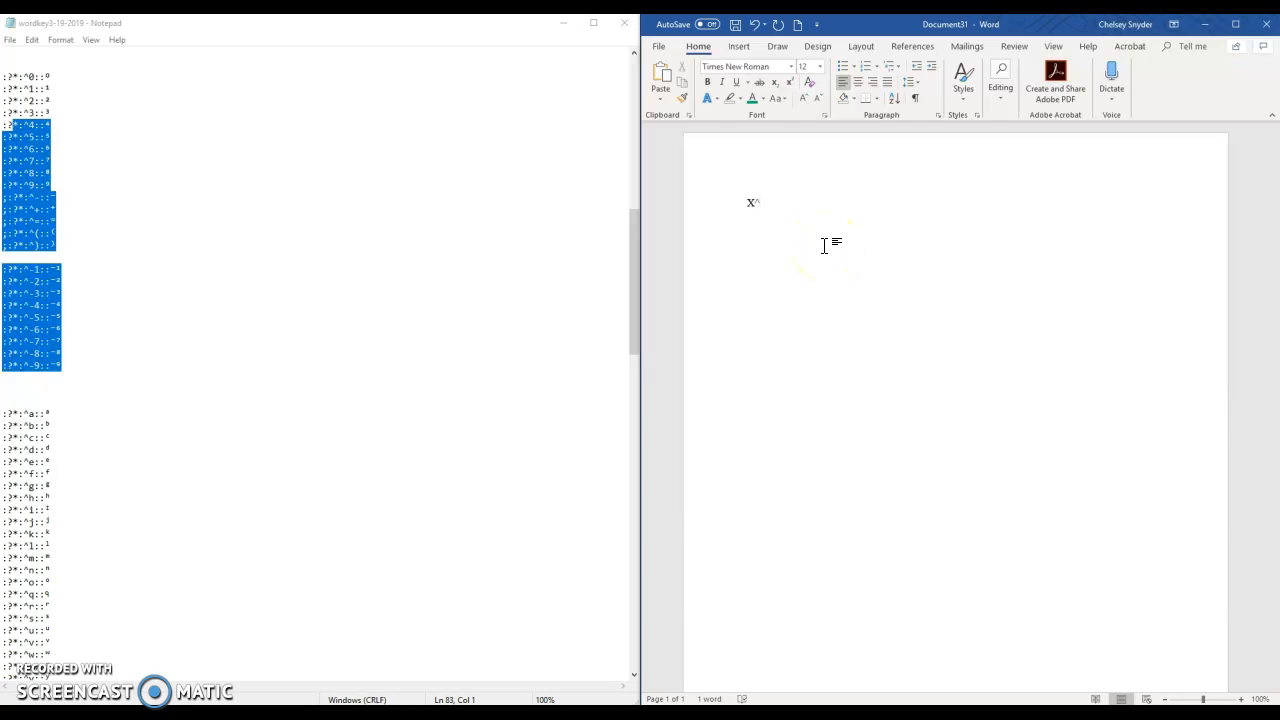
text(4)
key(Left)
key(ctrl+z)
Extend the expression with + y²⁷ - g⁻⁶⁴, using the script's caret hotstrings for the exponents.
text(+ )
text(y^)
text(2^)
text(7)
text(- )
text(g^)
text(-)
text(6)
text(^4)
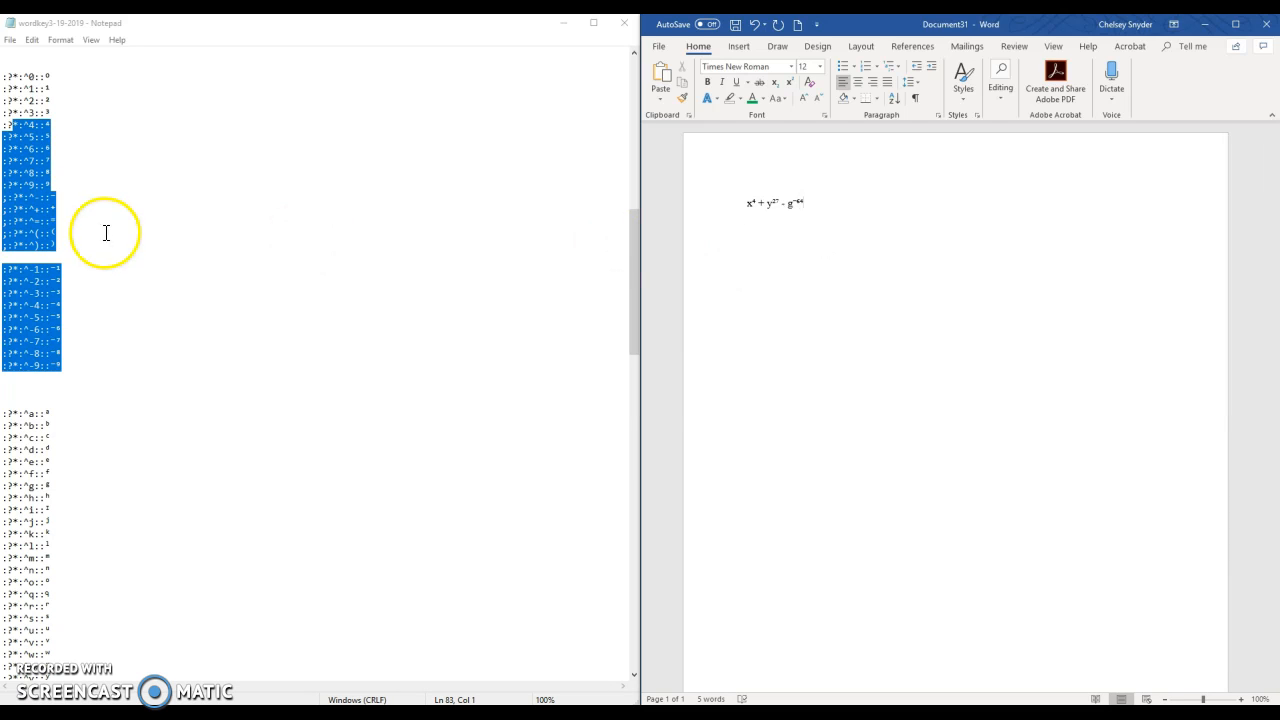
Examine the superscript hotstrings for plus, equals and parentheses in the Notepad script.
click(52, 208)
click(43, 209)
click(52, 220)
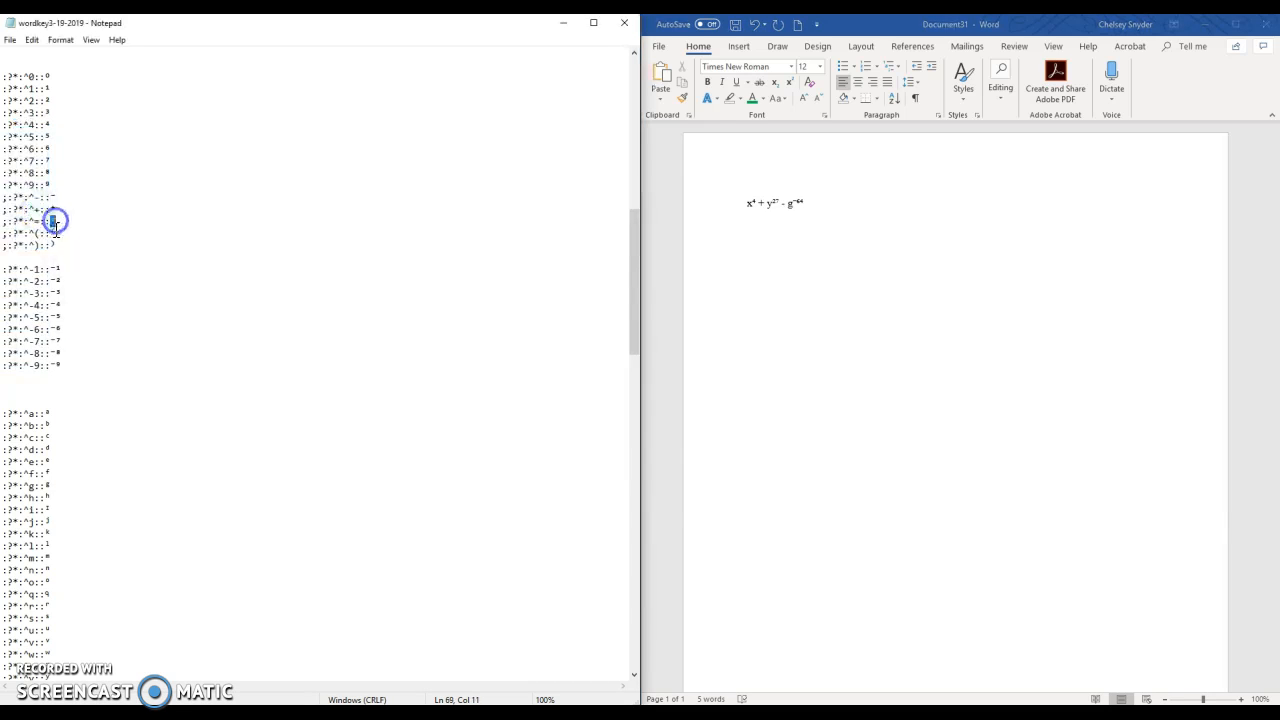
drag(49, 237, 61, 240)
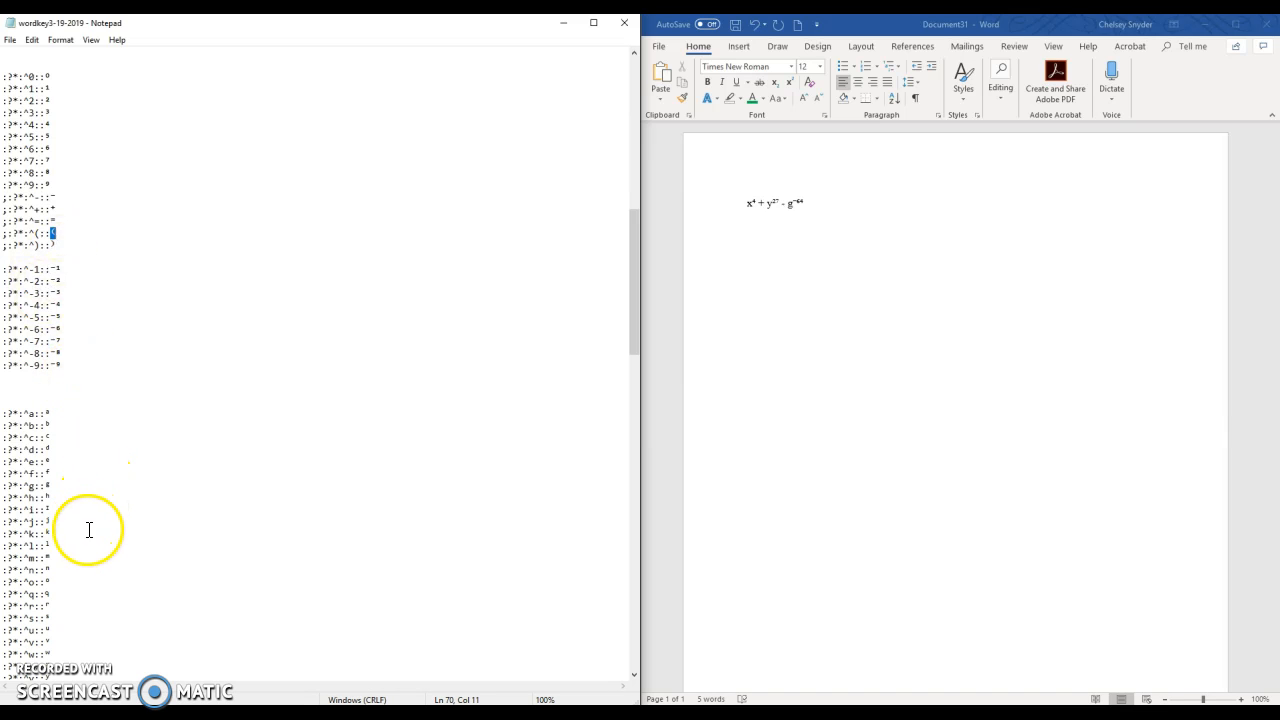
scroll(95, 500, down, 1)
click(98, 436)
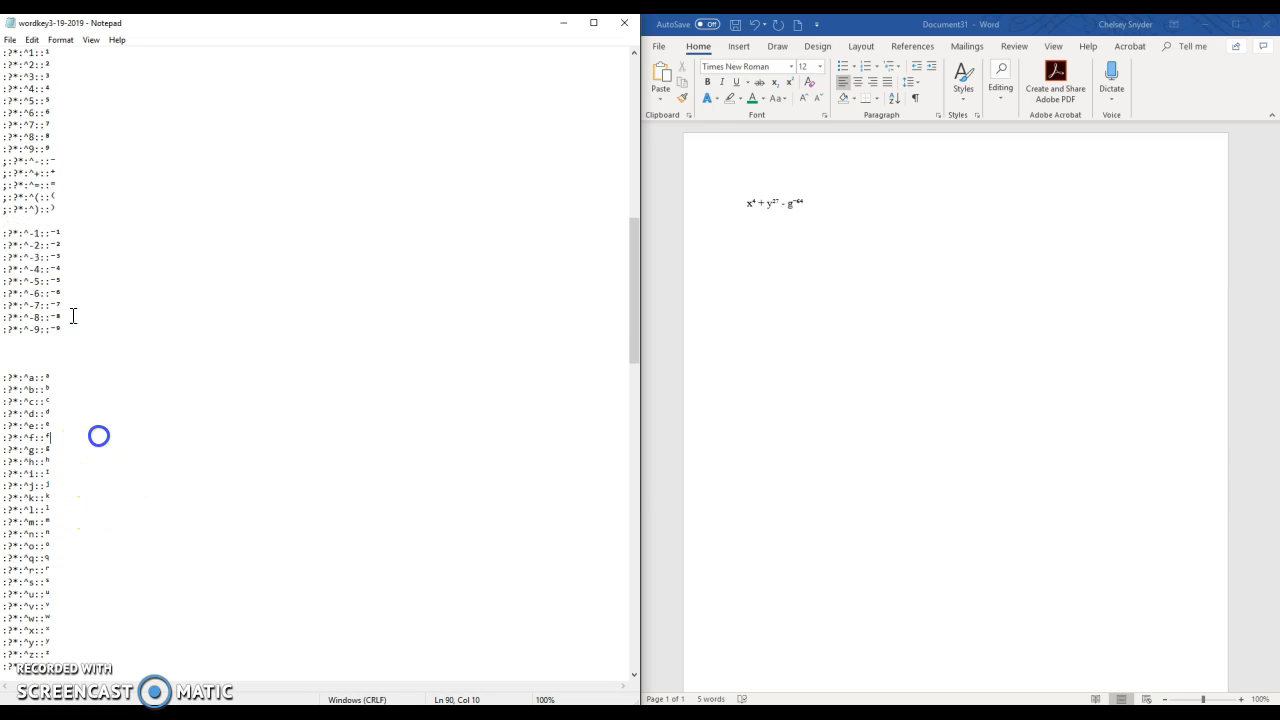
Highlight the ^( trigger in the script and enter ^( on a new line below the expression in Word.
click(862, 230)
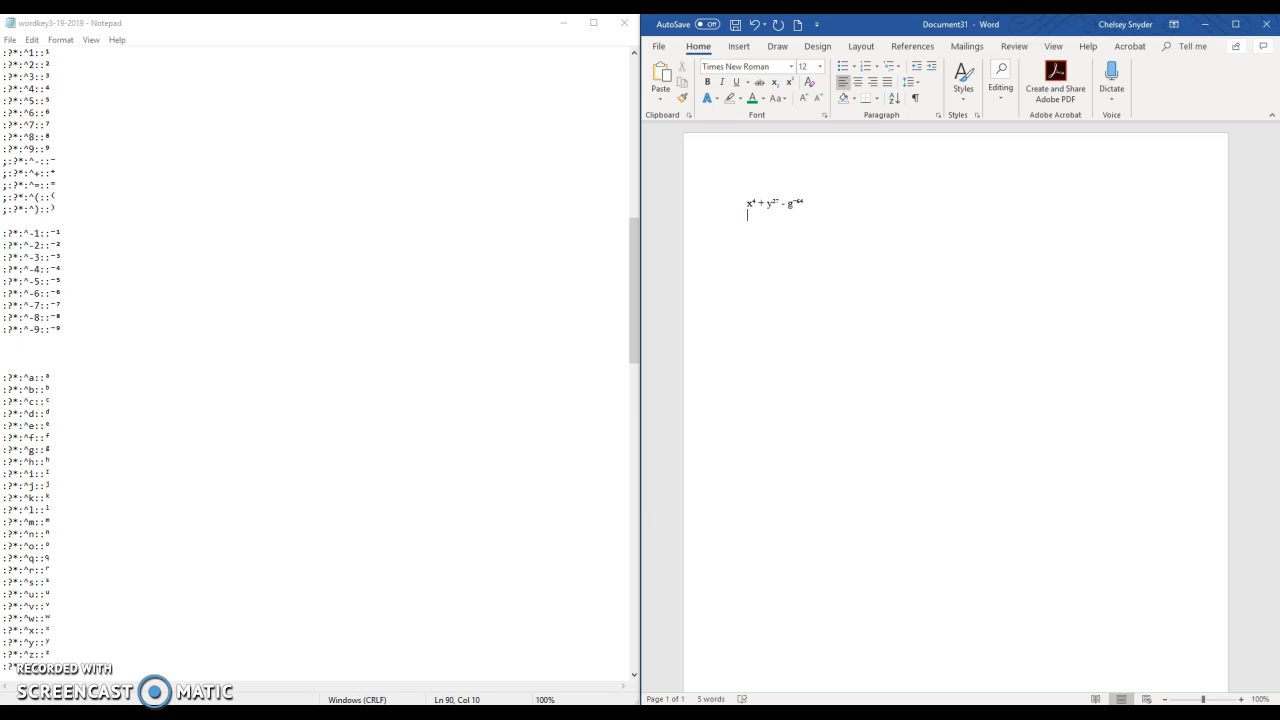
drag(29, 197, 40, 197)
click(835, 313)
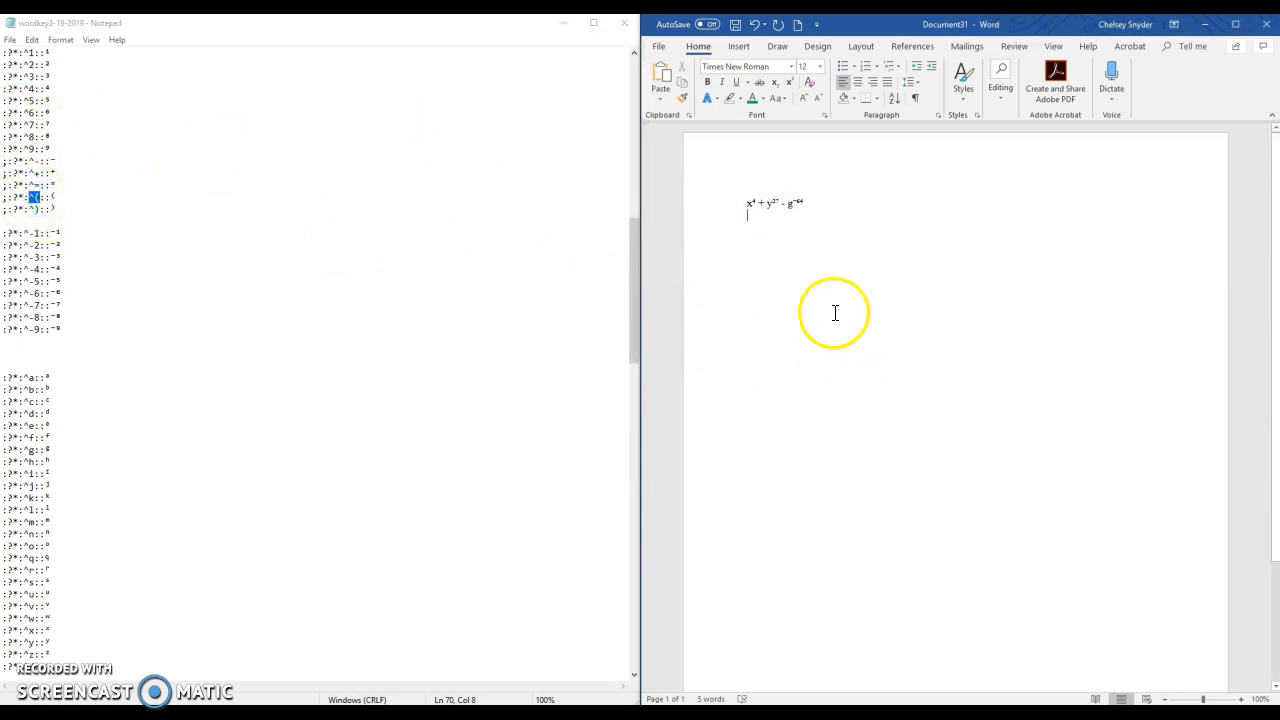
text(^()
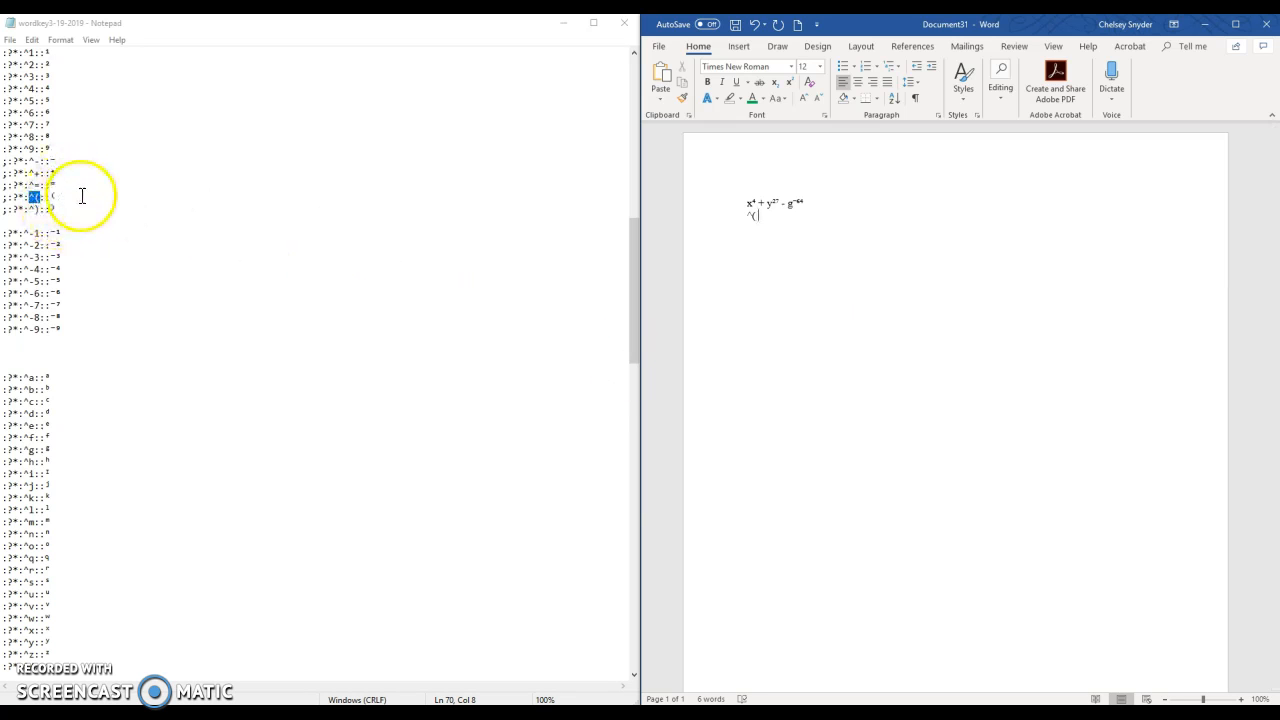
Add ± and ≥ after the parenthesis in Word with the script's +- and >= hotstrings.
scroll(83, 194, up, 10)
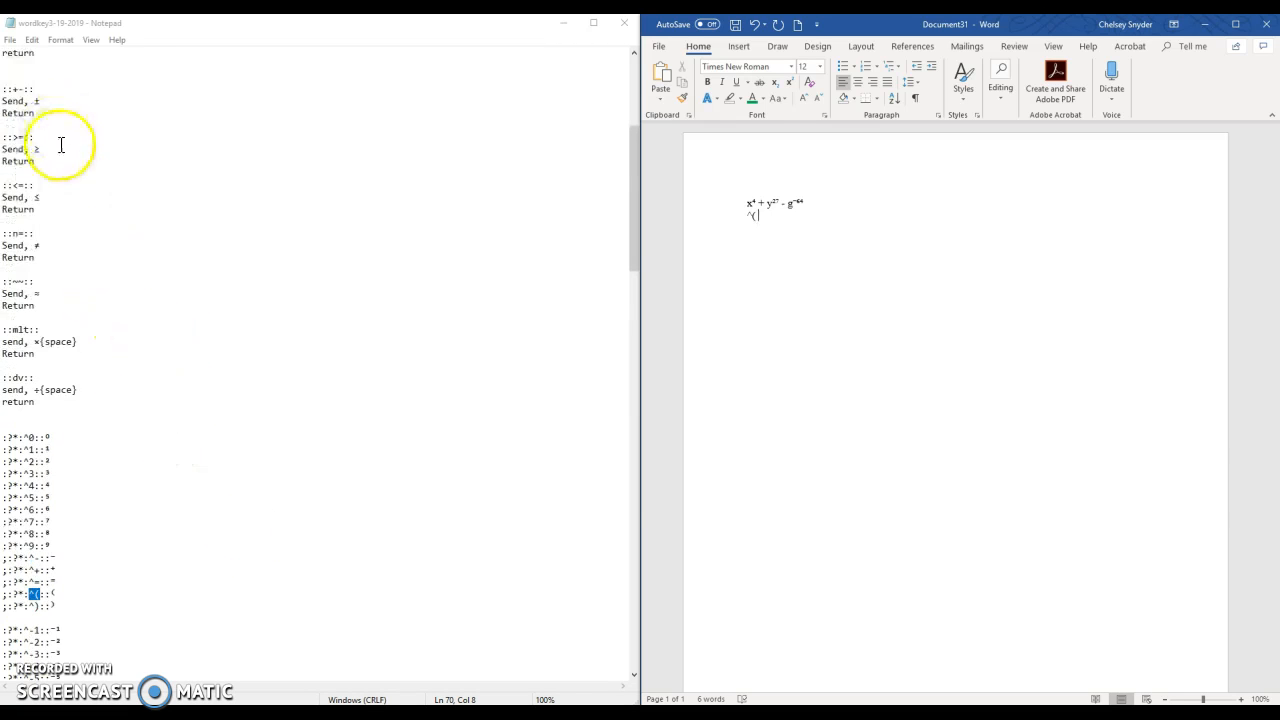
scroll(55, 200, up, 4)
click(897, 410)
text(+-)
key(space)
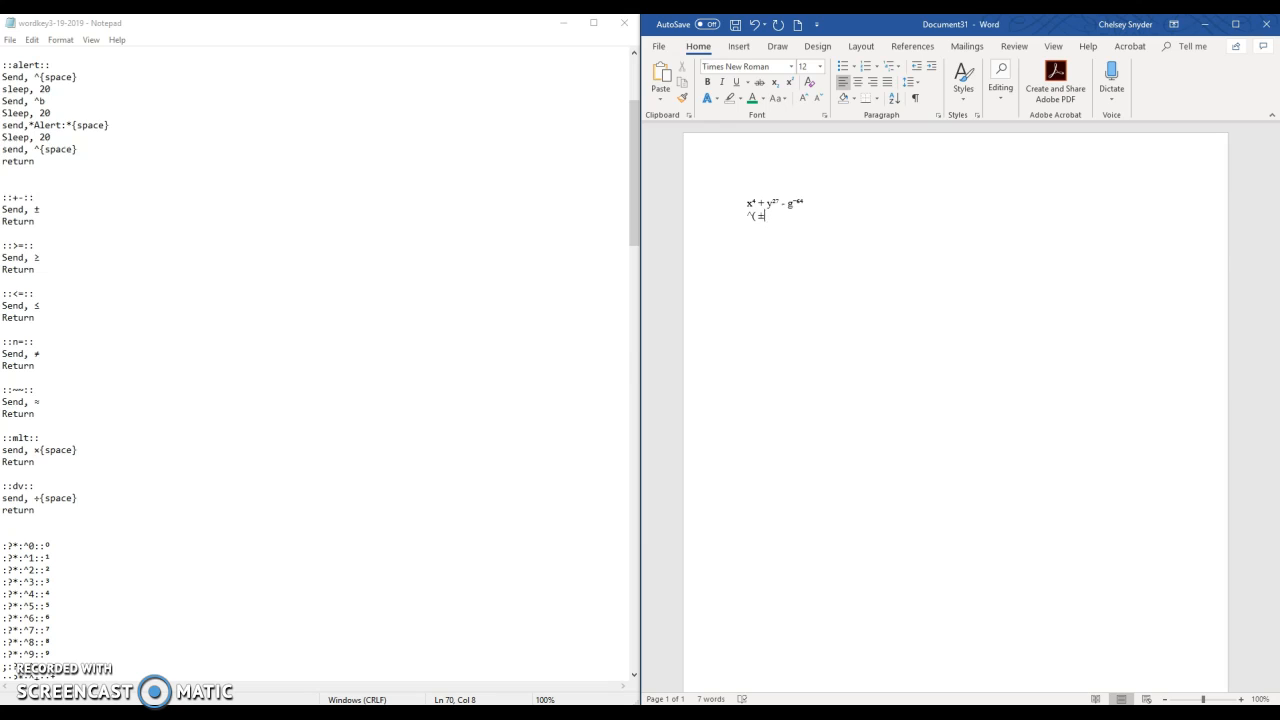
text(>=)
key(space)
Enter ≠ on a separate line below with the n= hotstring, and point out the multiplication hotstring in the script.
key(Return)
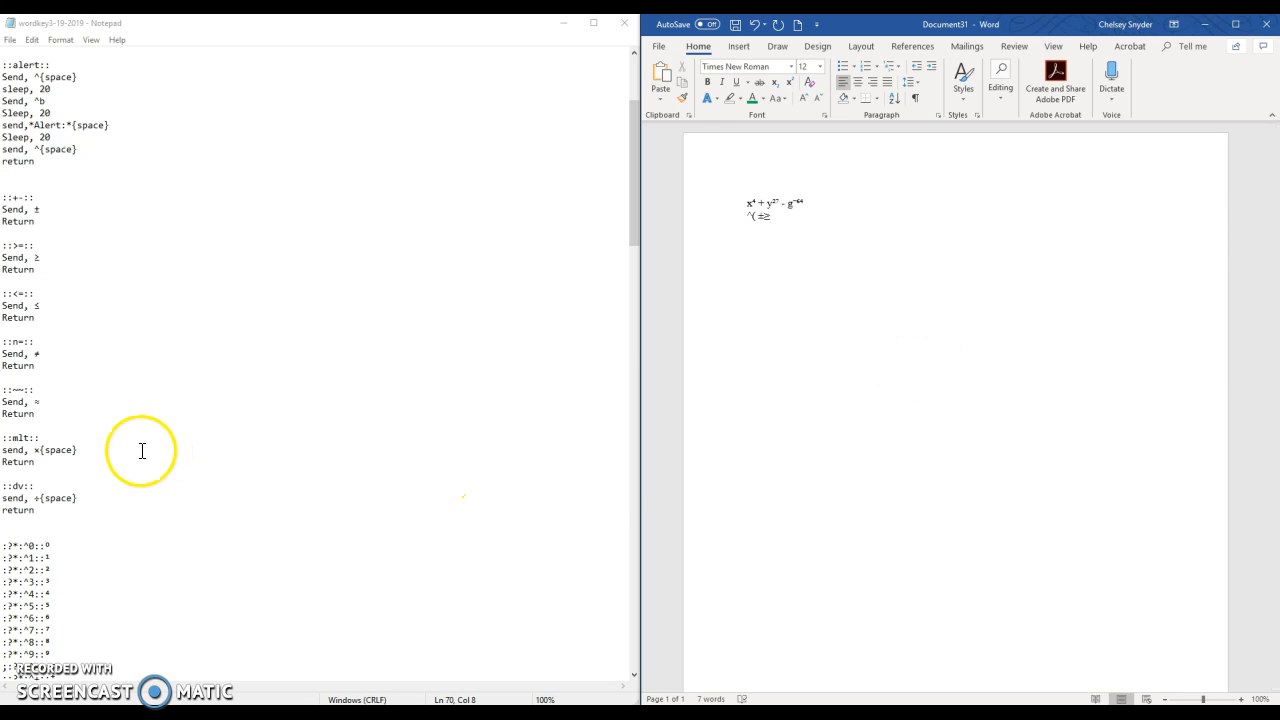
text(n)
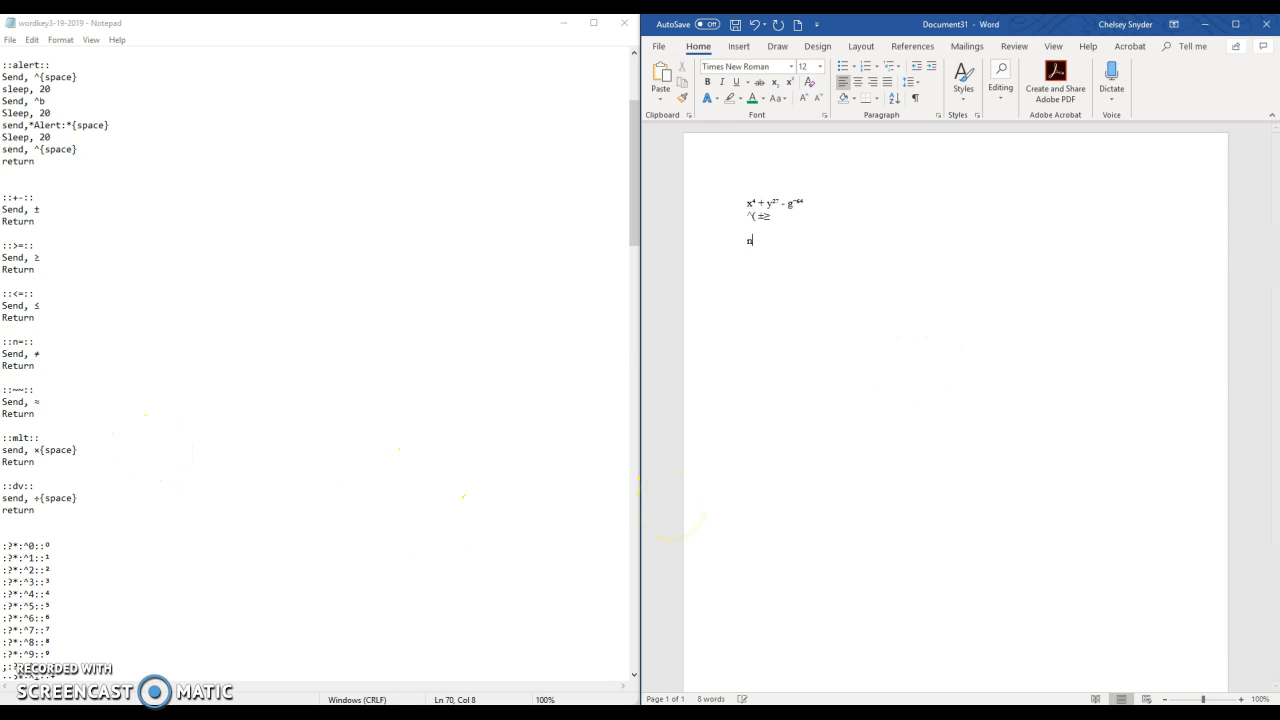
key(space)
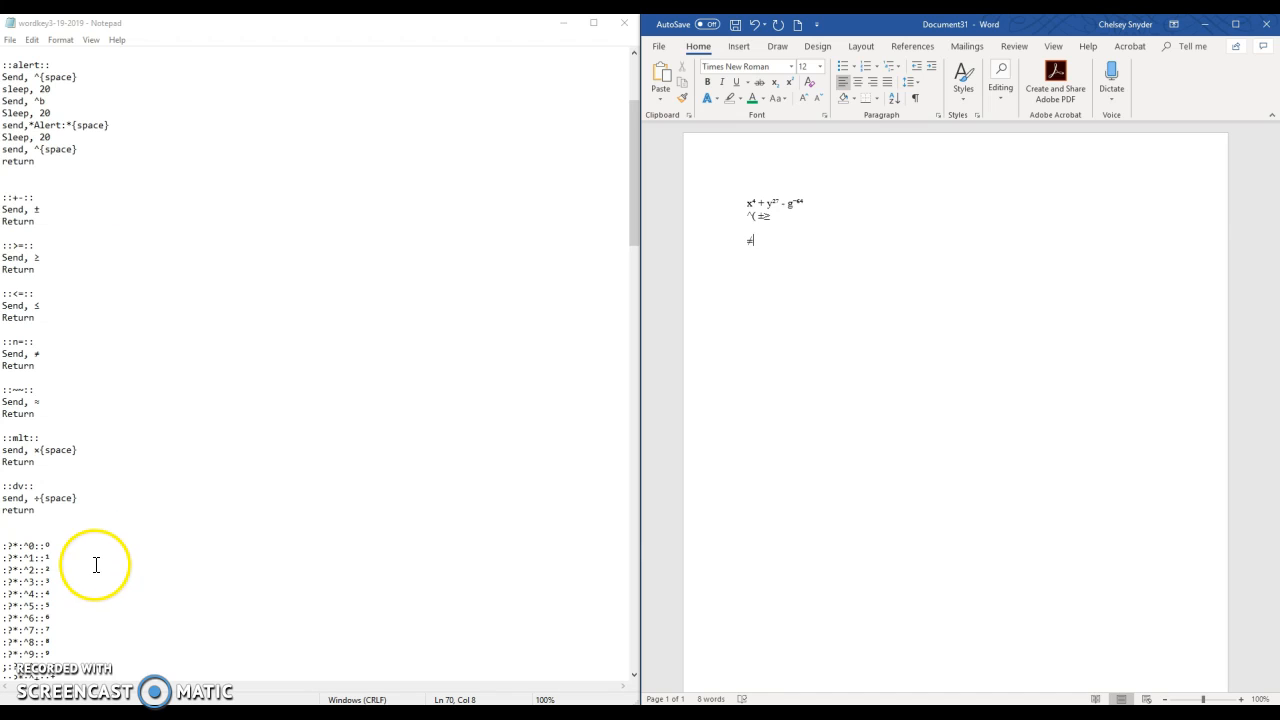
drag(14, 257, 25, 379)
click(44, 449)
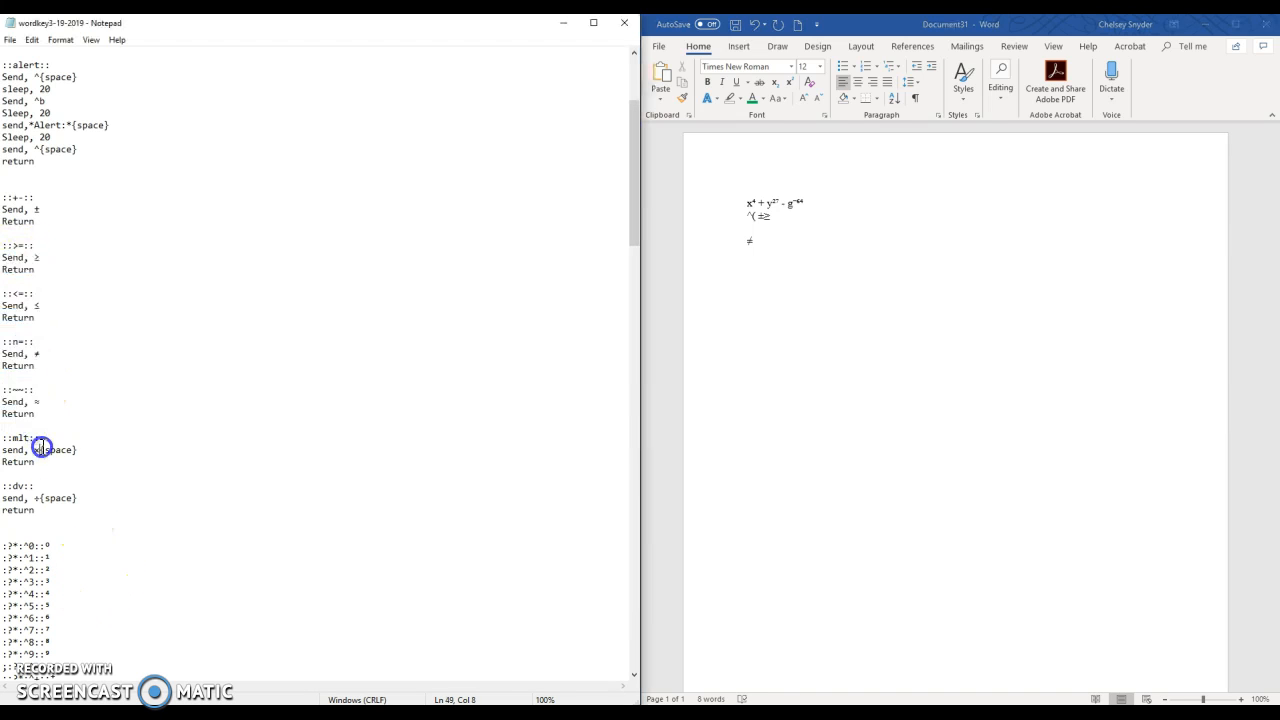
click(750, 225)
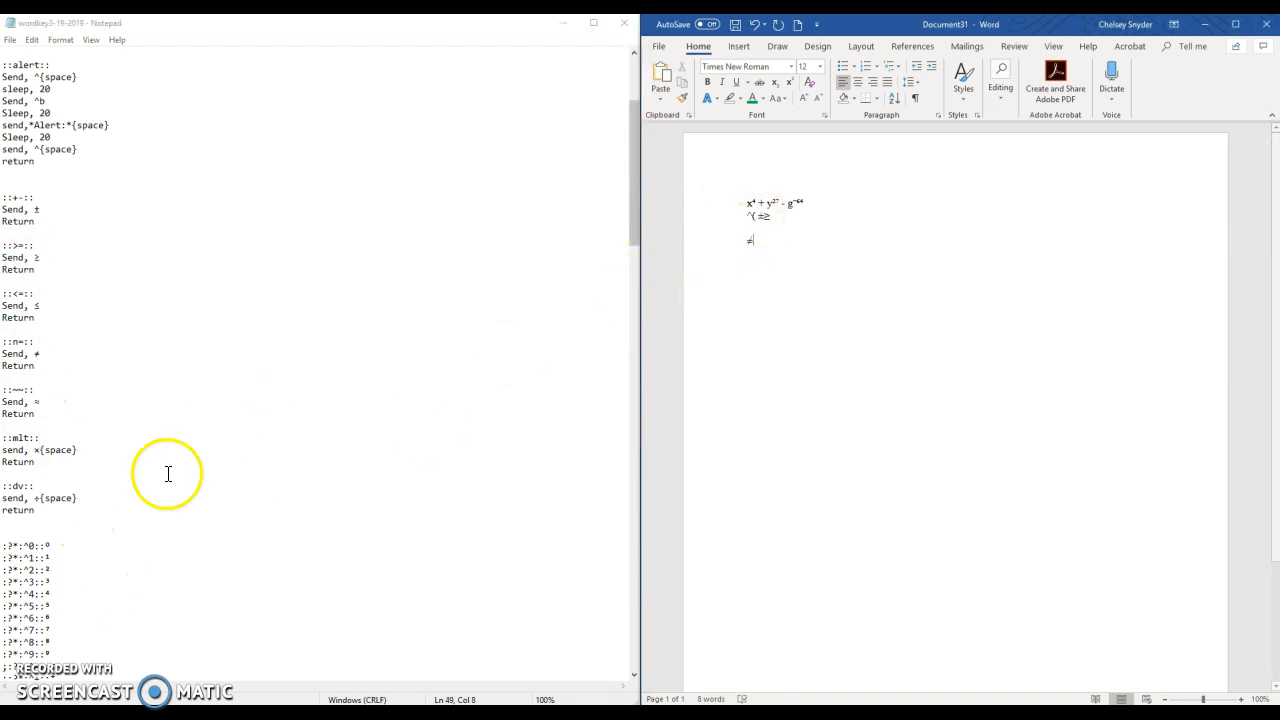
Highlight the superscript letter hotstrings ^f to ^n in the script, and enter 3 with a superscript on a new line in Word.
scroll(100, 480, down, 5)
scroll(140, 430, down, 10)
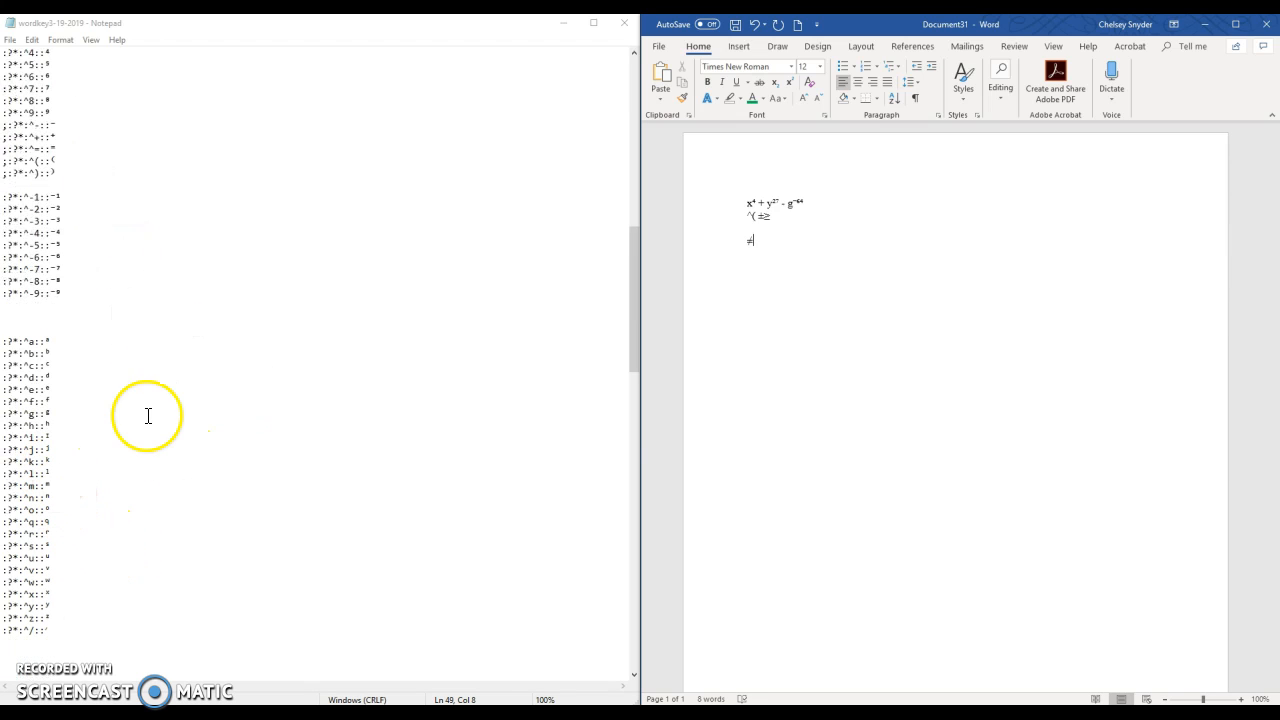
drag(24, 401, 60, 500)
click(955, 455)
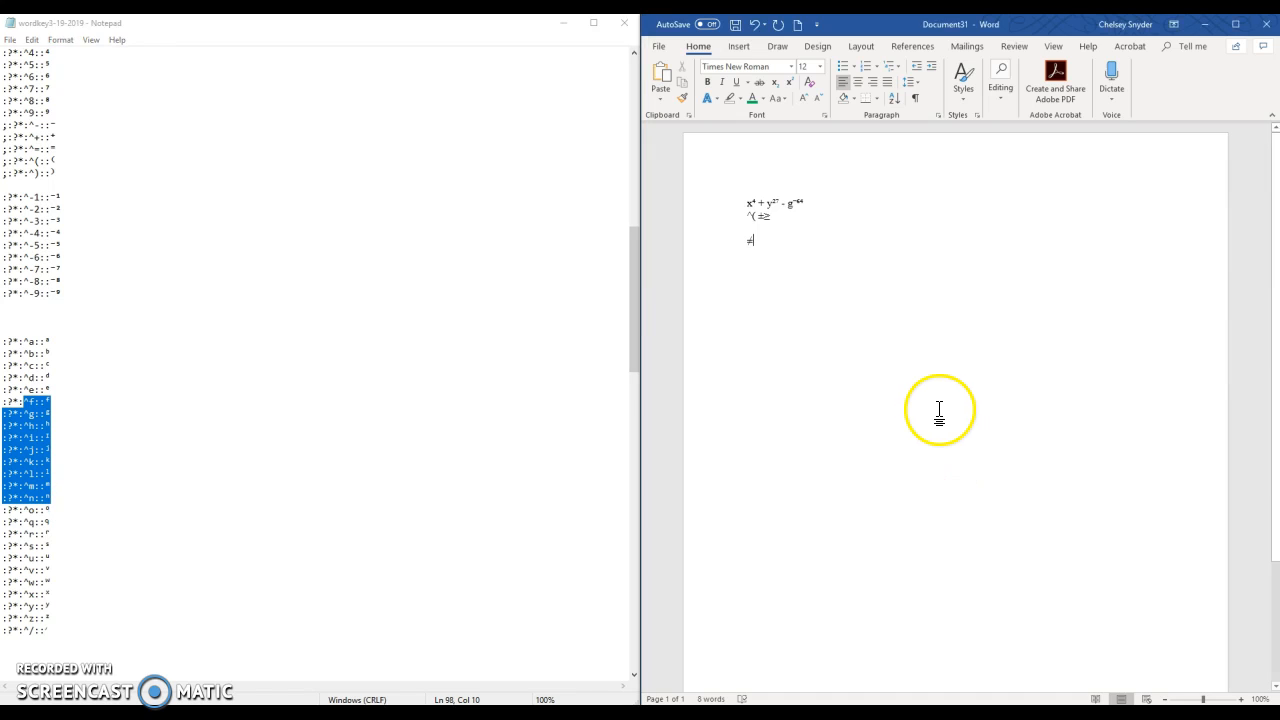
key(Return)
text(34)
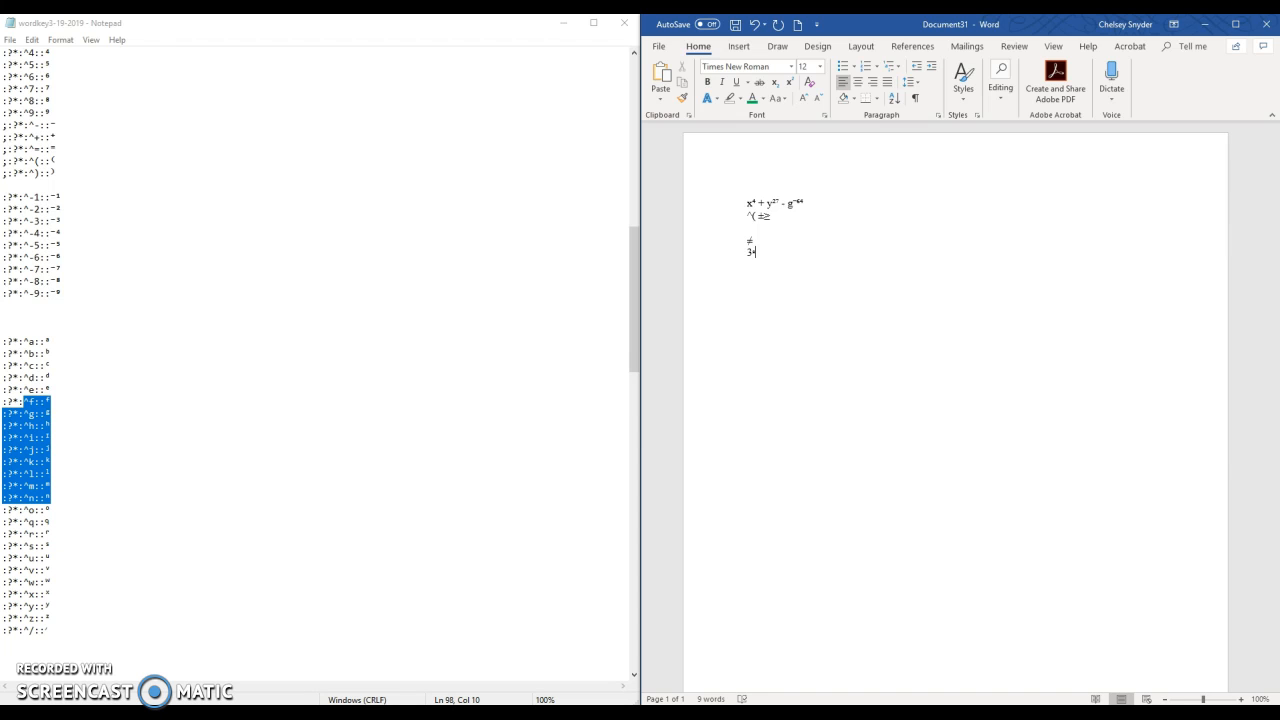
Find the symbol hotstrings in the script and enter the pi symbol below the 3 in Word with the pi hotstring.
scroll(260, 363, down, 11)
click(780, 486)
text(pi)
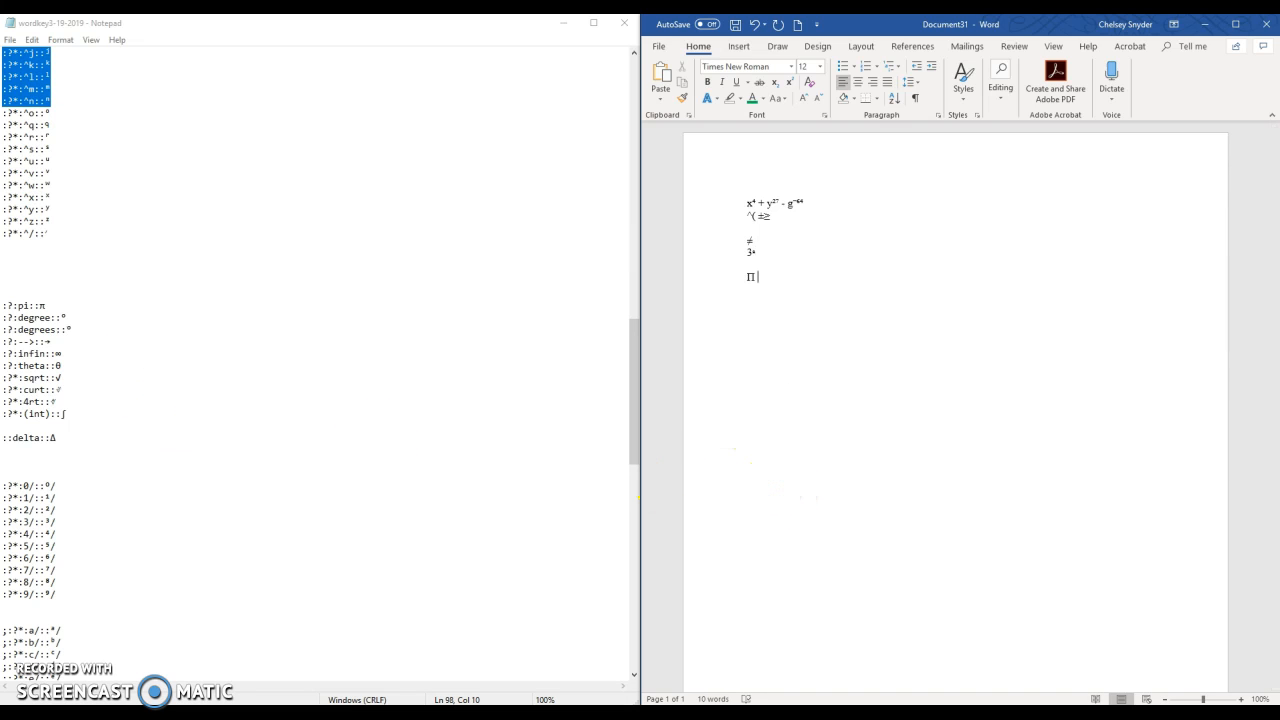
Apply Times New Roman at 12 pt to all text in the Word document.
key(ctrl+a)
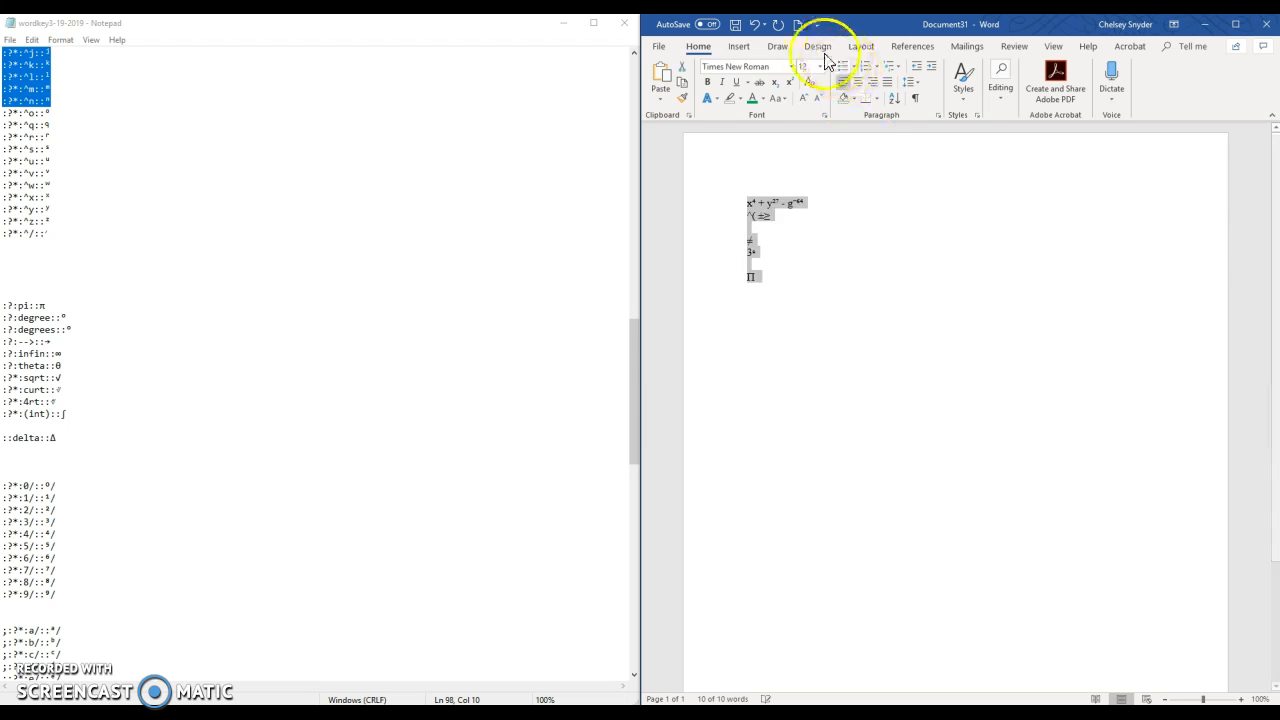
click(792, 66)
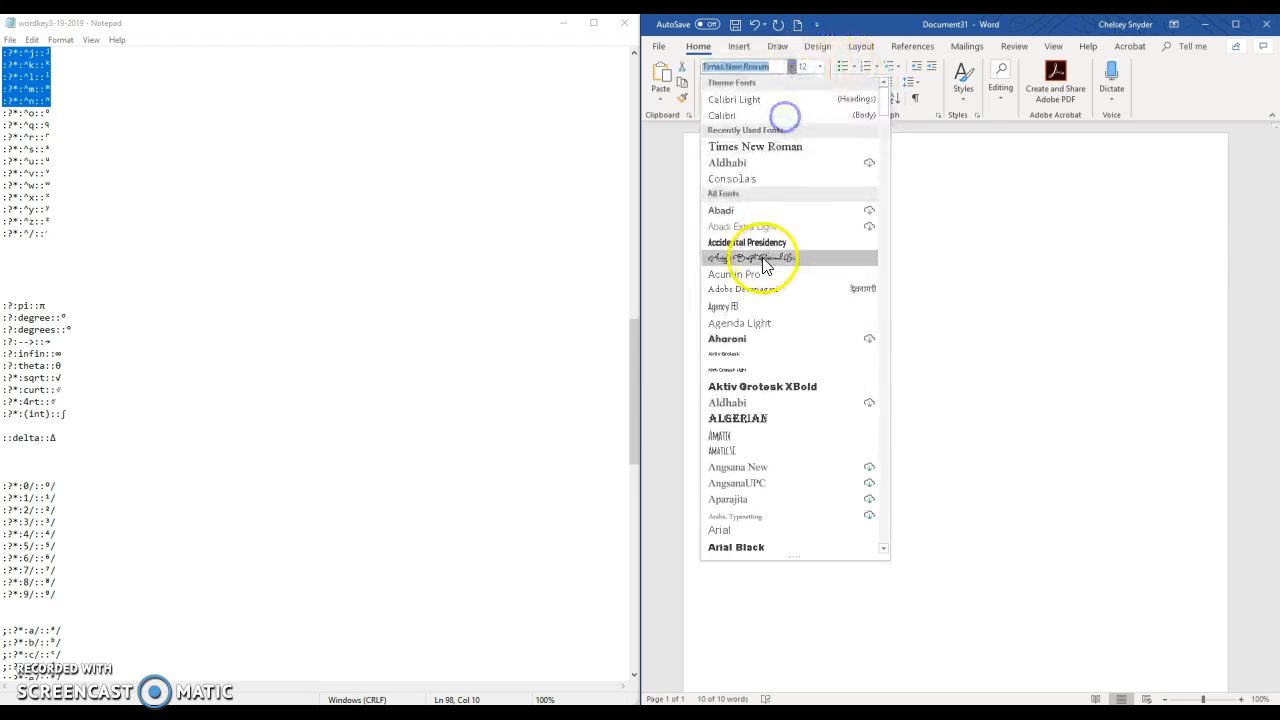
click(770, 148)
click(822, 68)
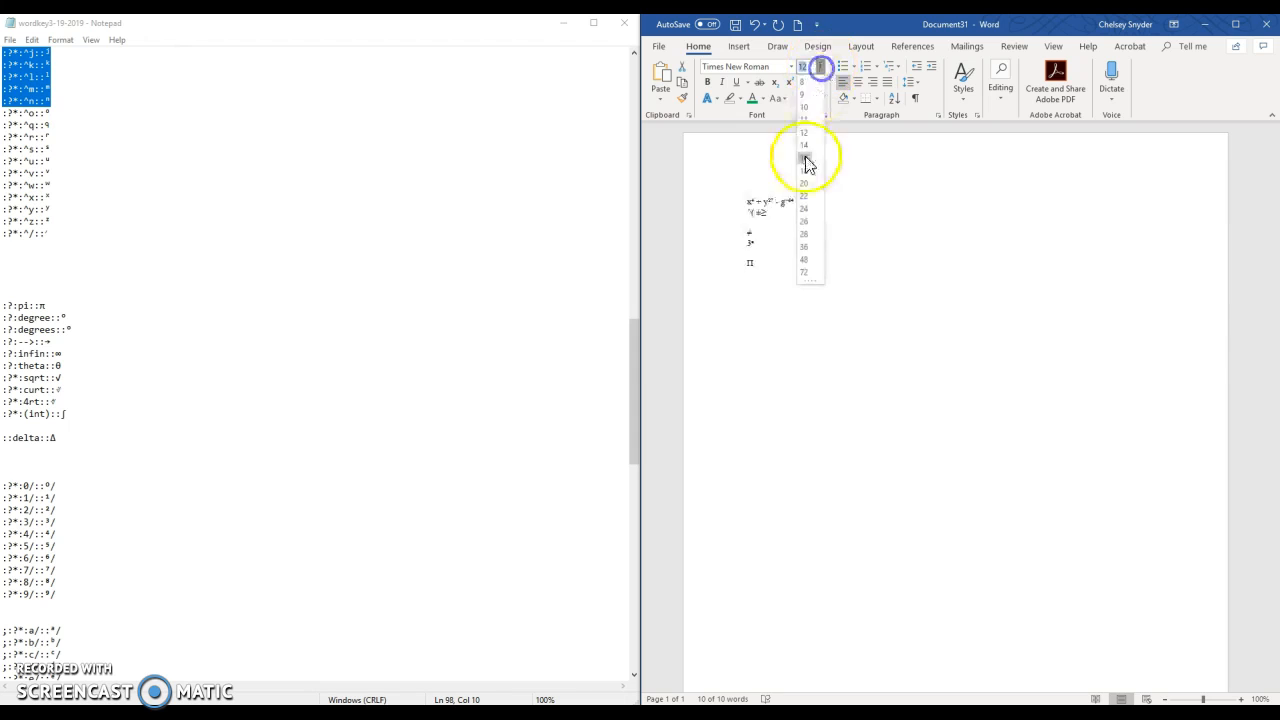
click(806, 134)
click(785, 369)
click(754, 281)
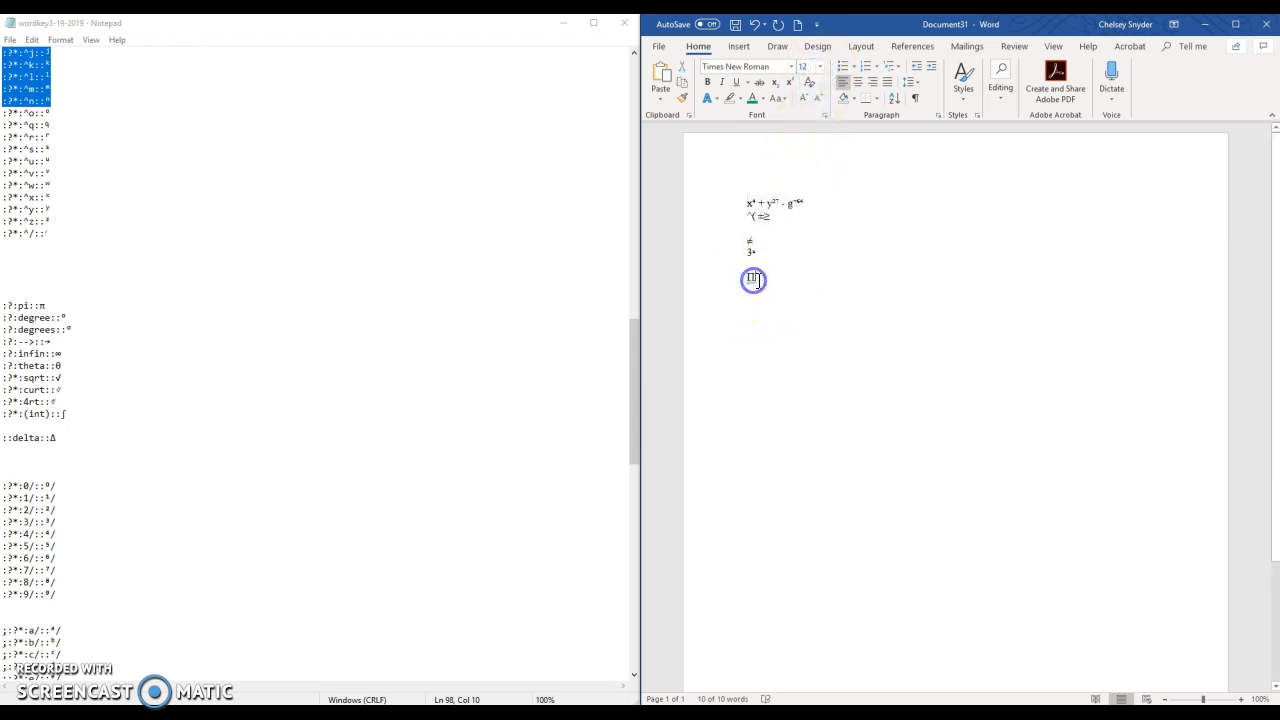
click(778, 276)
click(869, 329)
Enter 90° and Δ on separate lines below the pi symbol with the degrees and delta hotstrings.
key(Return)
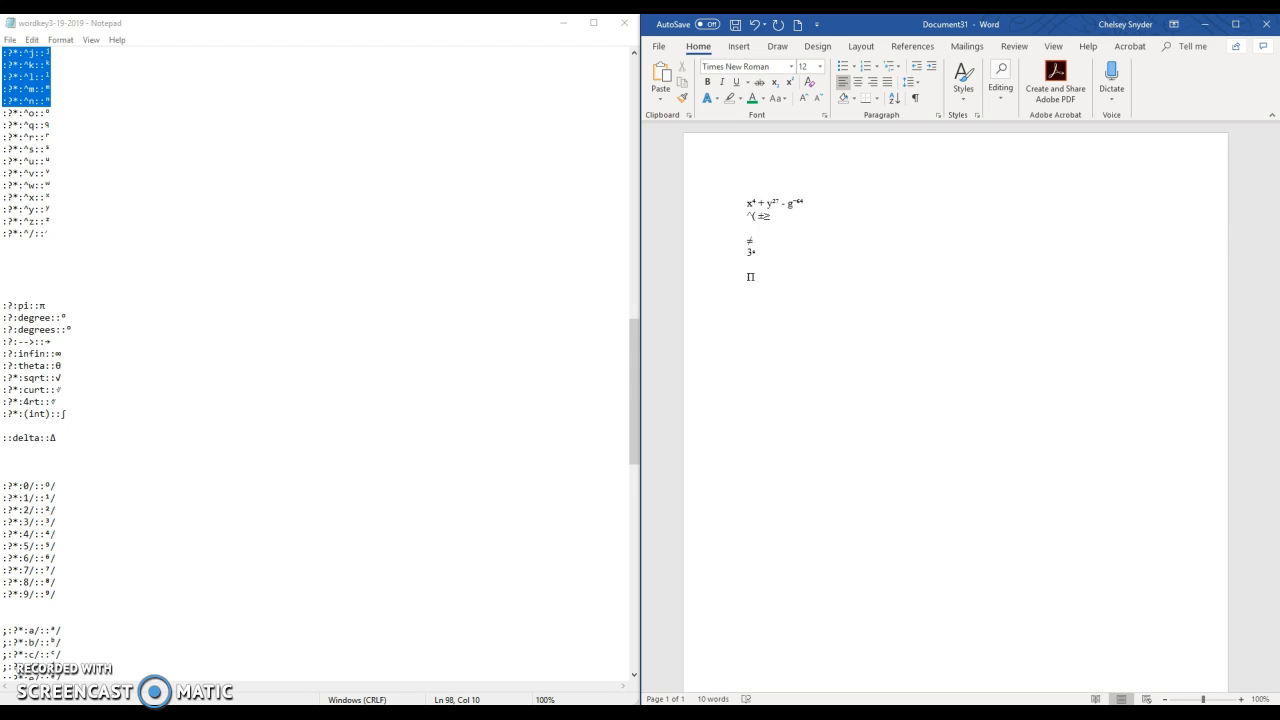
key(BackSpace)
text(90 degrees)
key(Left)
key(BackSpace)
key(Right)
key(Right)
key(Return)
text(delta)
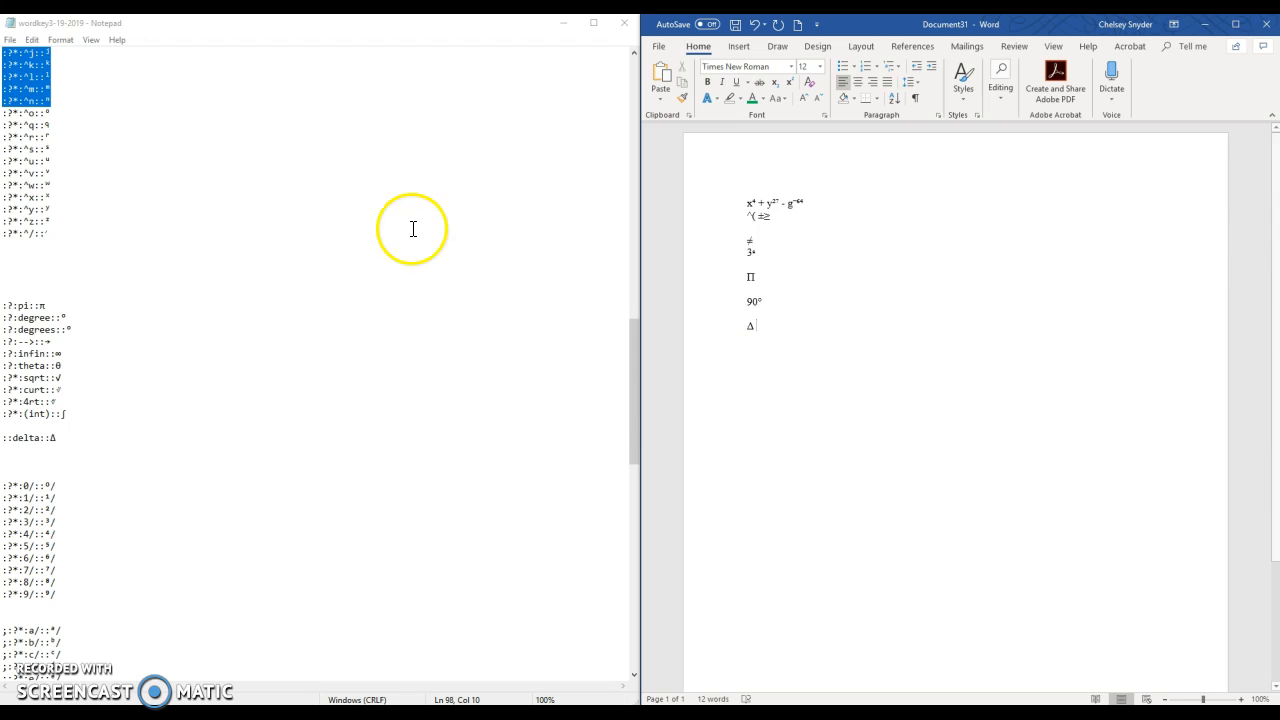
Highlight the arrow hotstring in the script and enter → on a new line below Δ in Word with the --> hotstring.
click(59, 390)
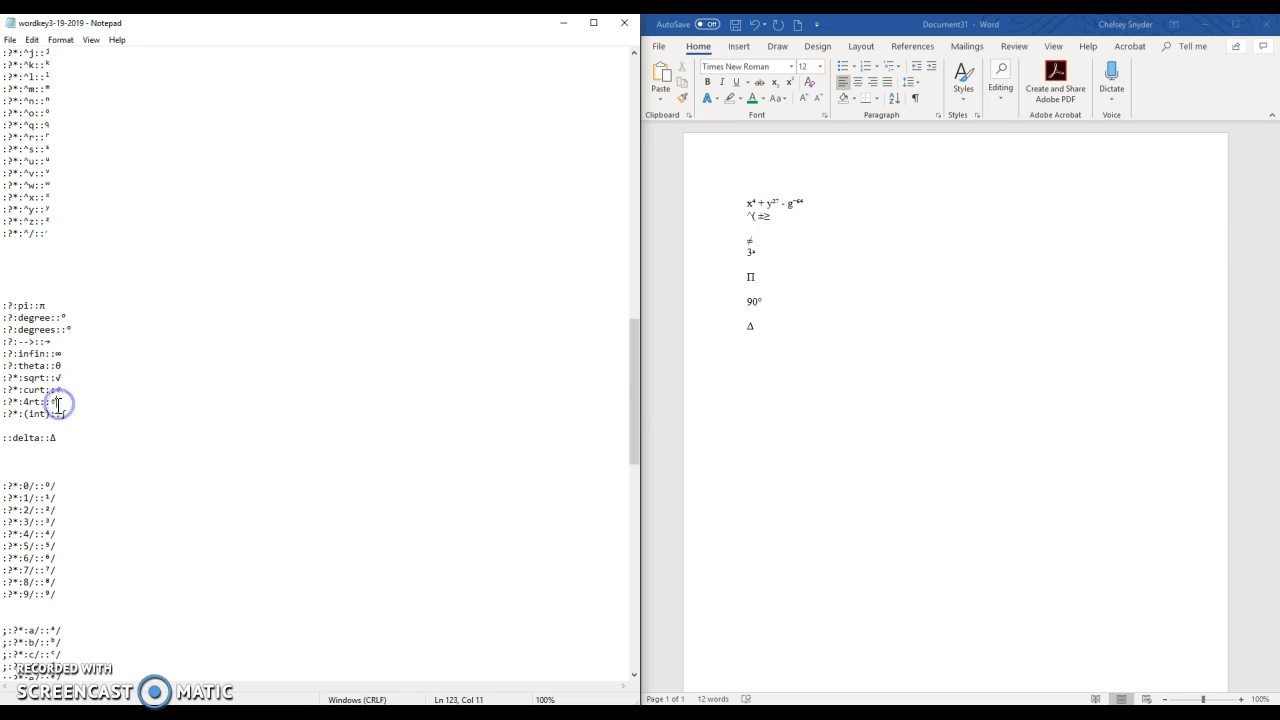
click(64, 352)
click(26, 342)
drag(26, 342, 52, 342)
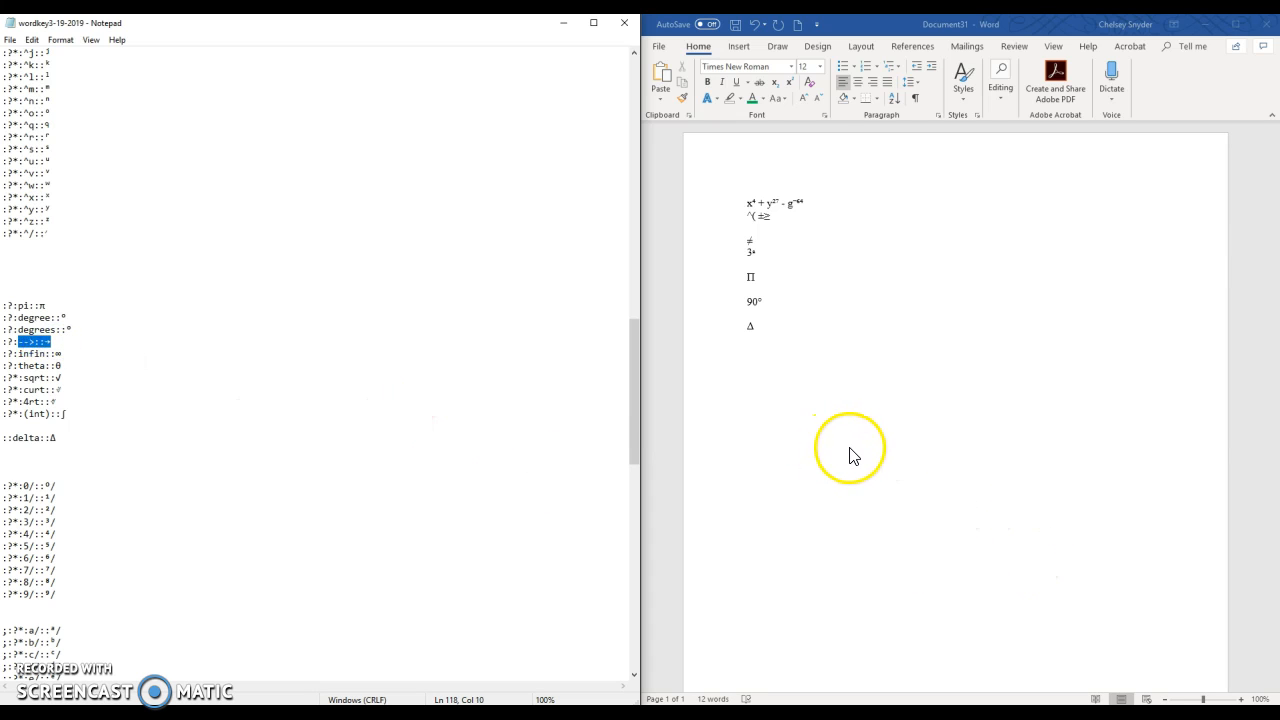
click(851, 401)
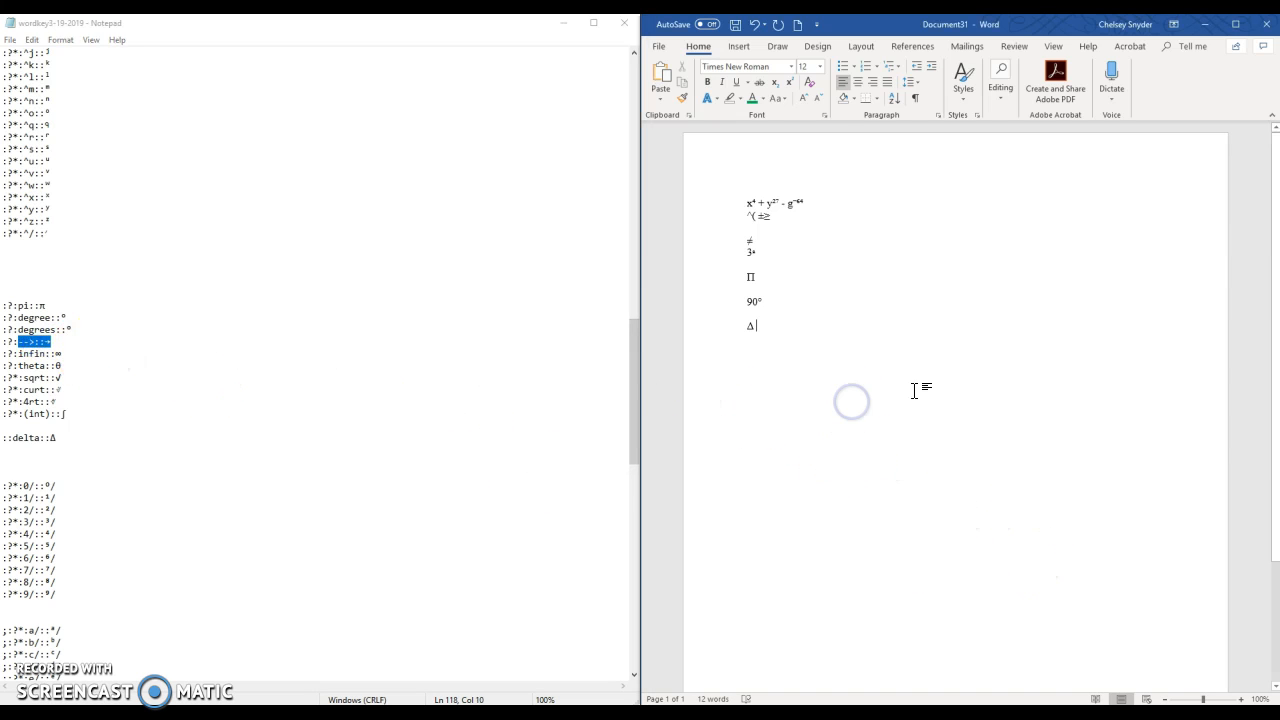
key(Return)
text(-->)
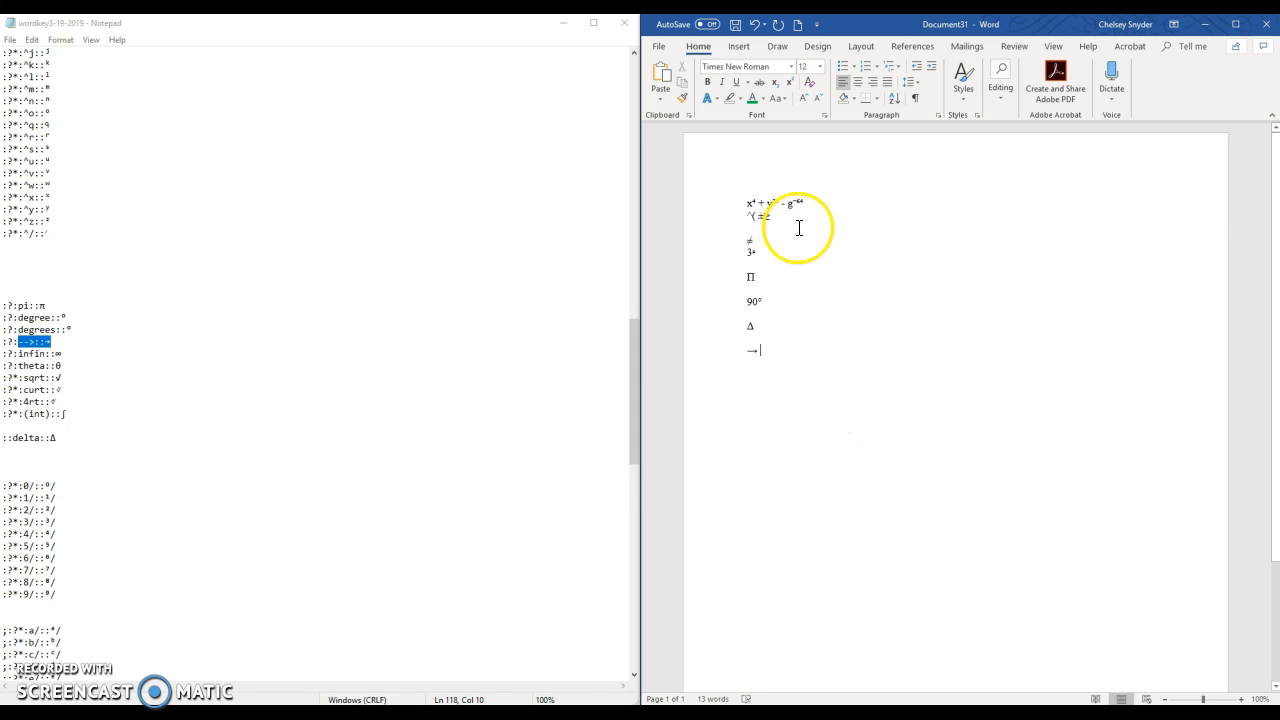
Examine the replacement entries in Word's AutoCorrect options, selecting the left-arrow <-- entry, and close the options without changes.
click(658, 47)
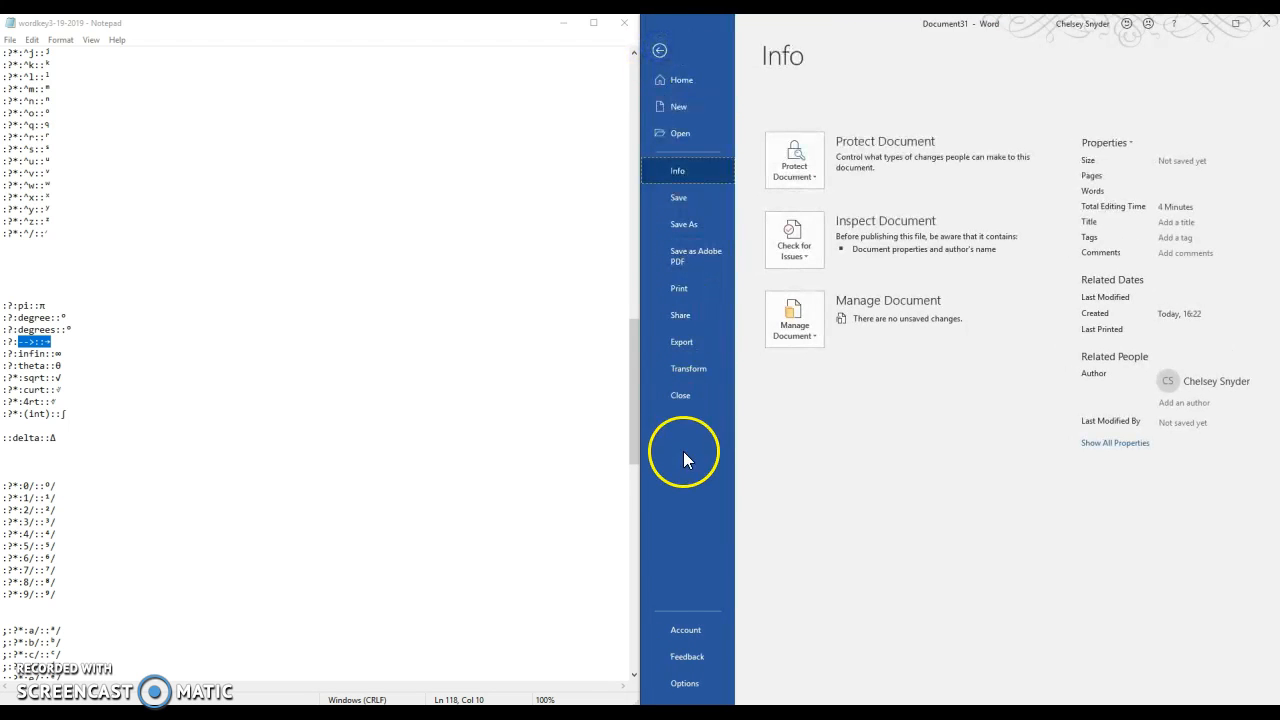
click(686, 685)
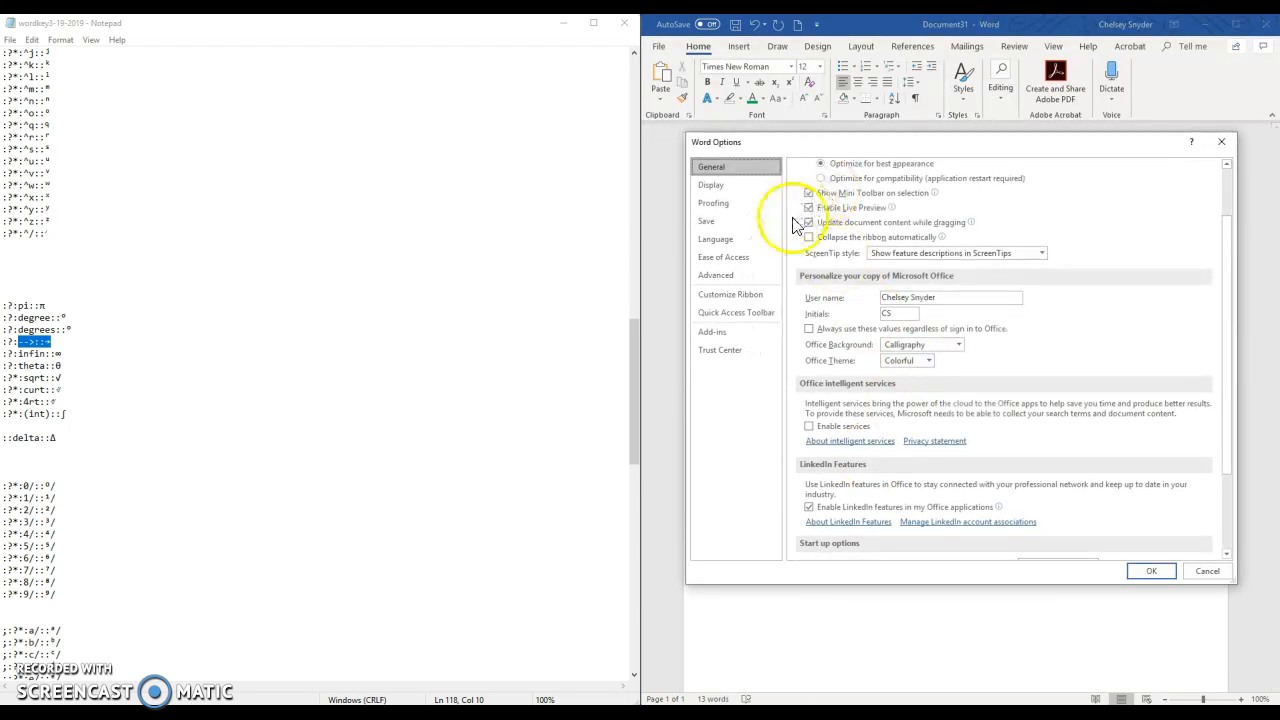
click(720, 204)
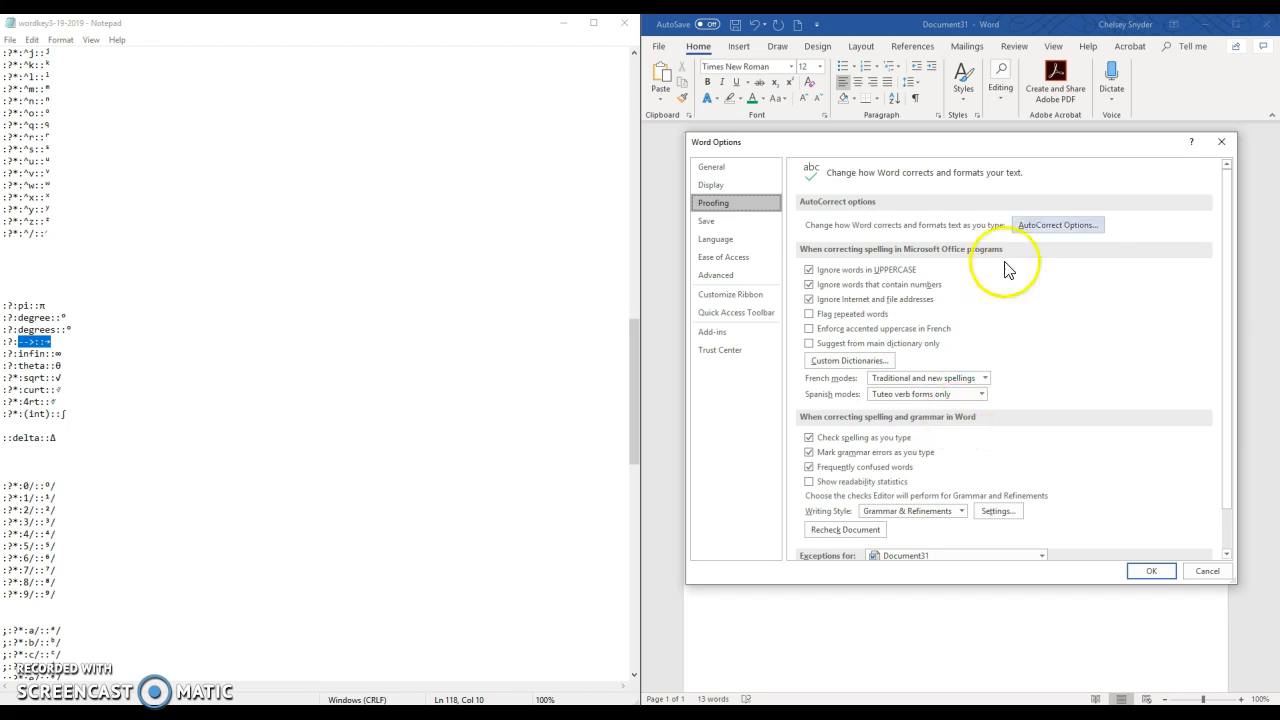
click(1037, 229)
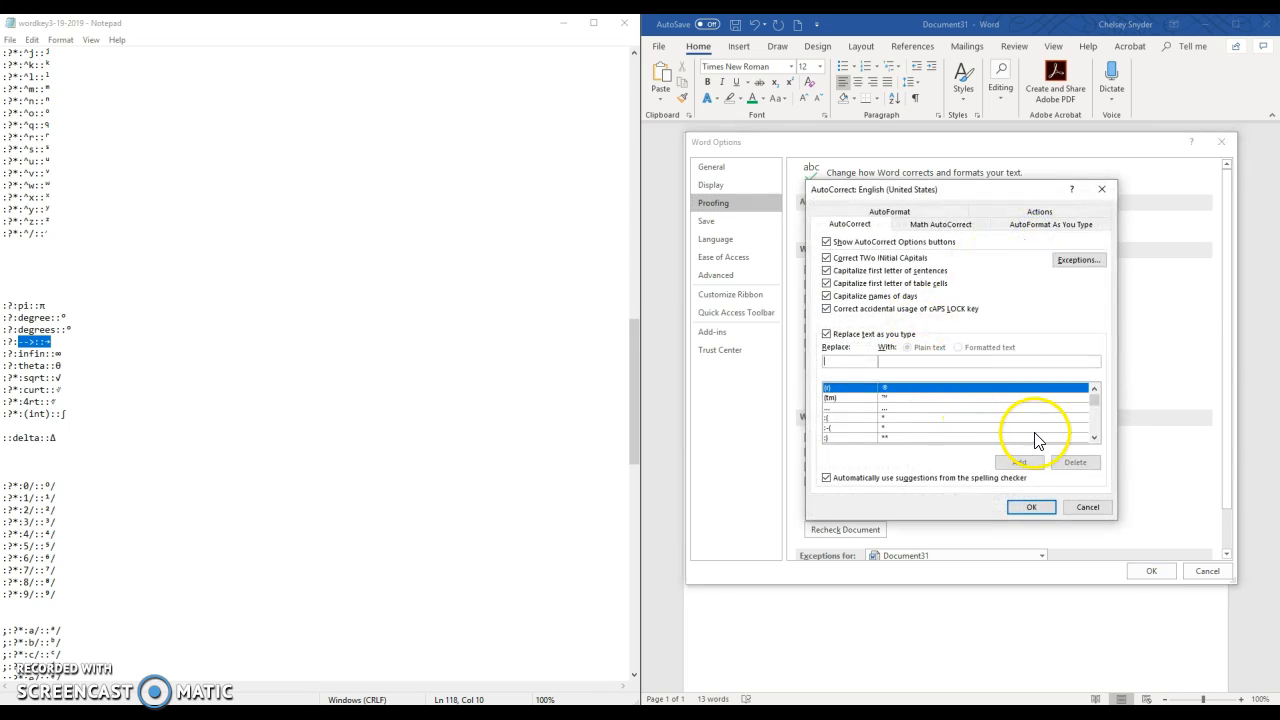
mouse_move(1097, 407)
mouse_down()
mouse_move(1091, 441)
mouse_move(1094, 393)
mouse_up()
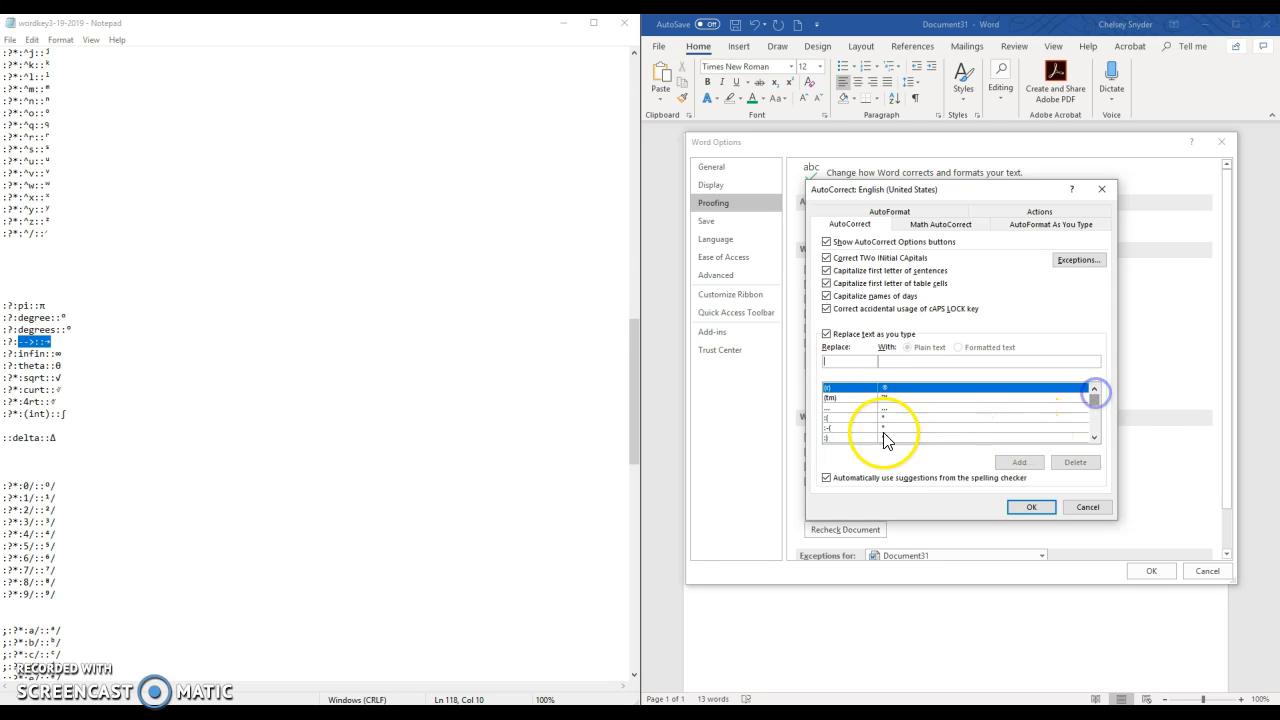
click(1095, 440)
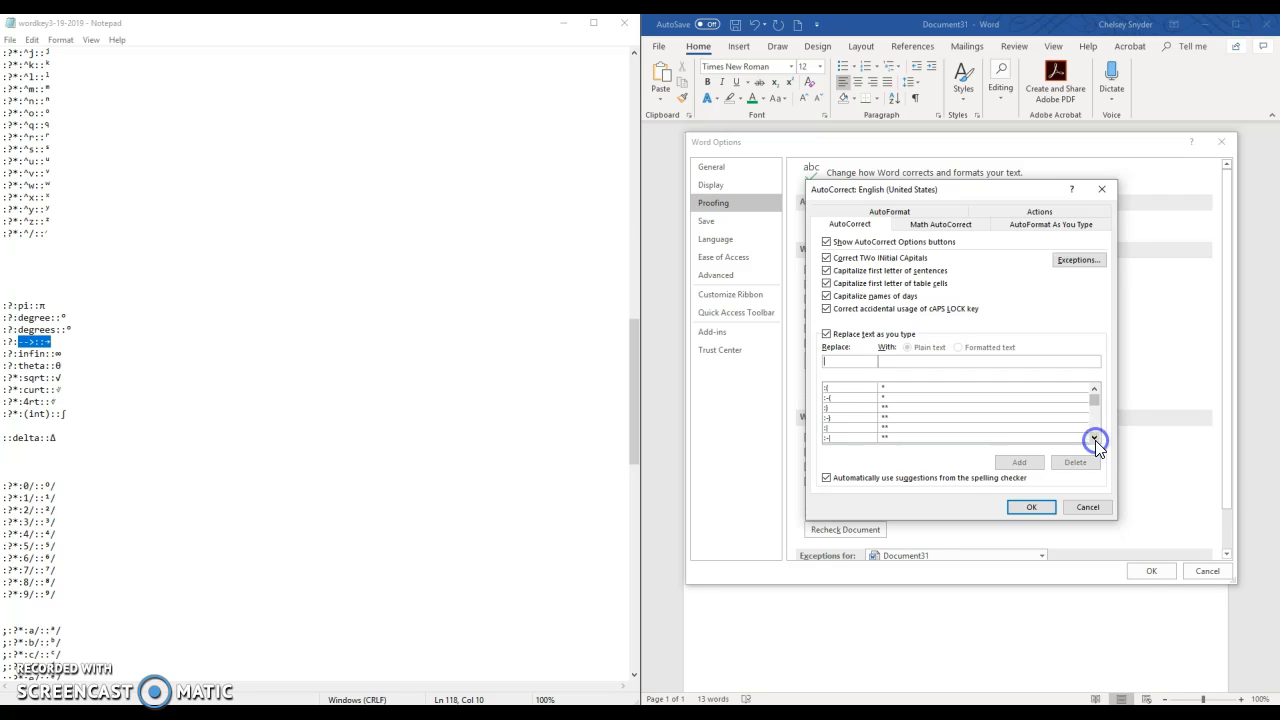
click(1095, 440)
click(1095, 440)
click(844, 420)
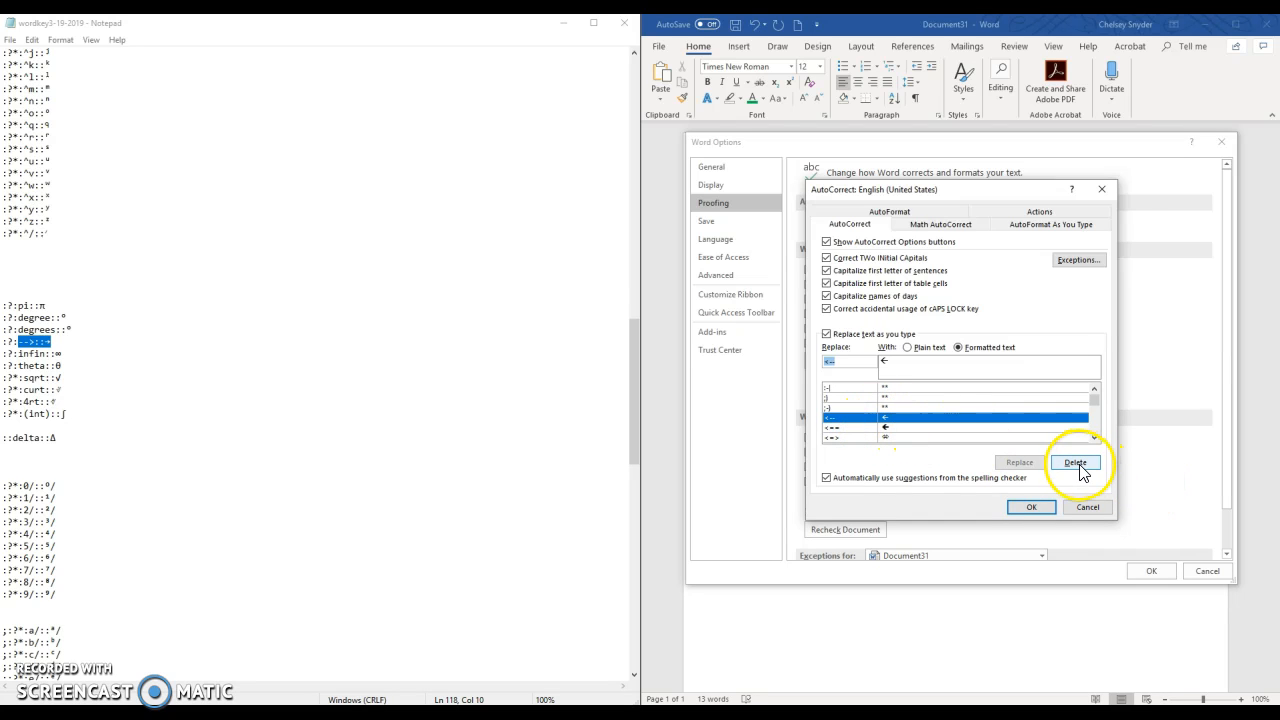
click(1082, 507)
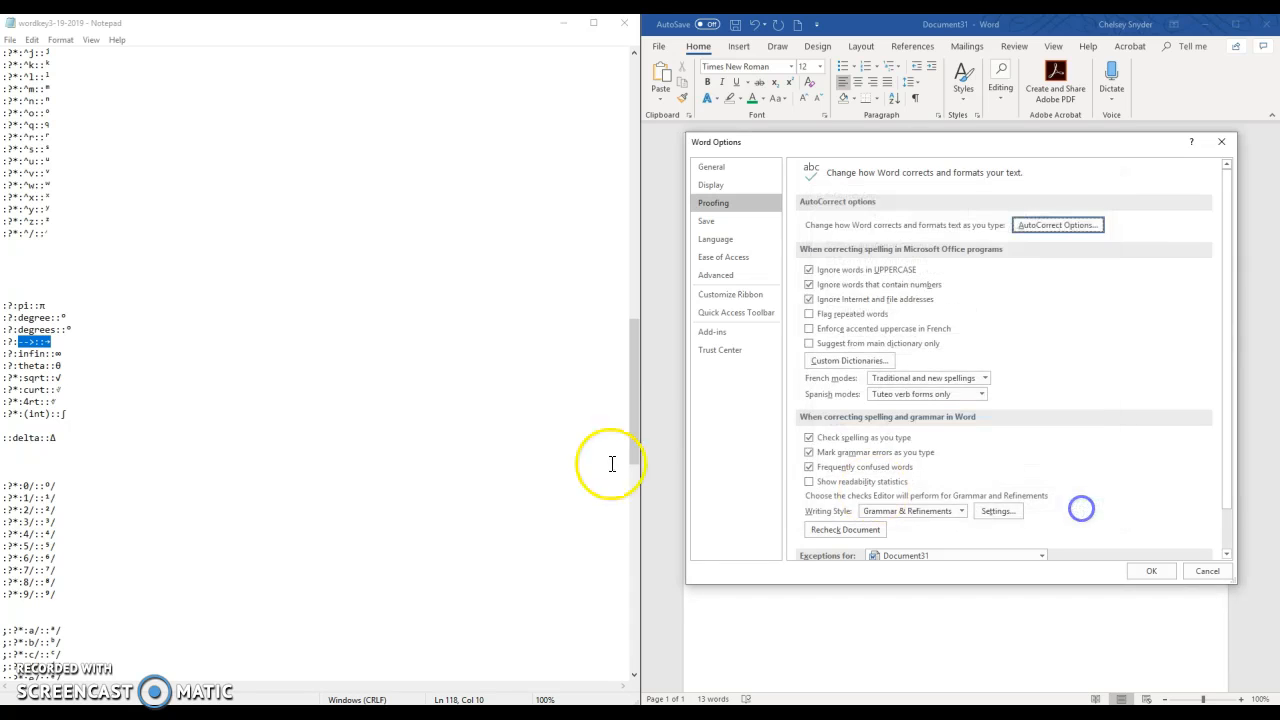
click(1184, 570)
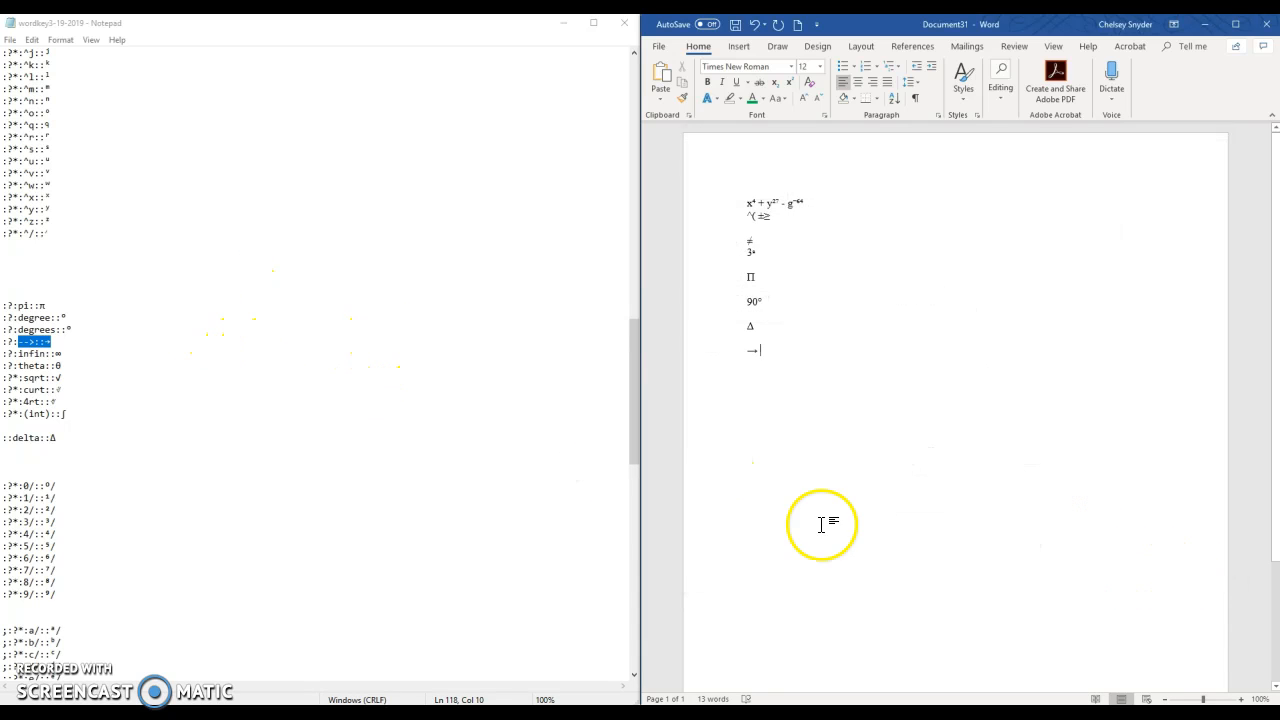
Enter the fraction ¹/₂ and a second fraction with numerator 8 on separate lines below the arrow with the fraction hotstrings.
click(770, 366)
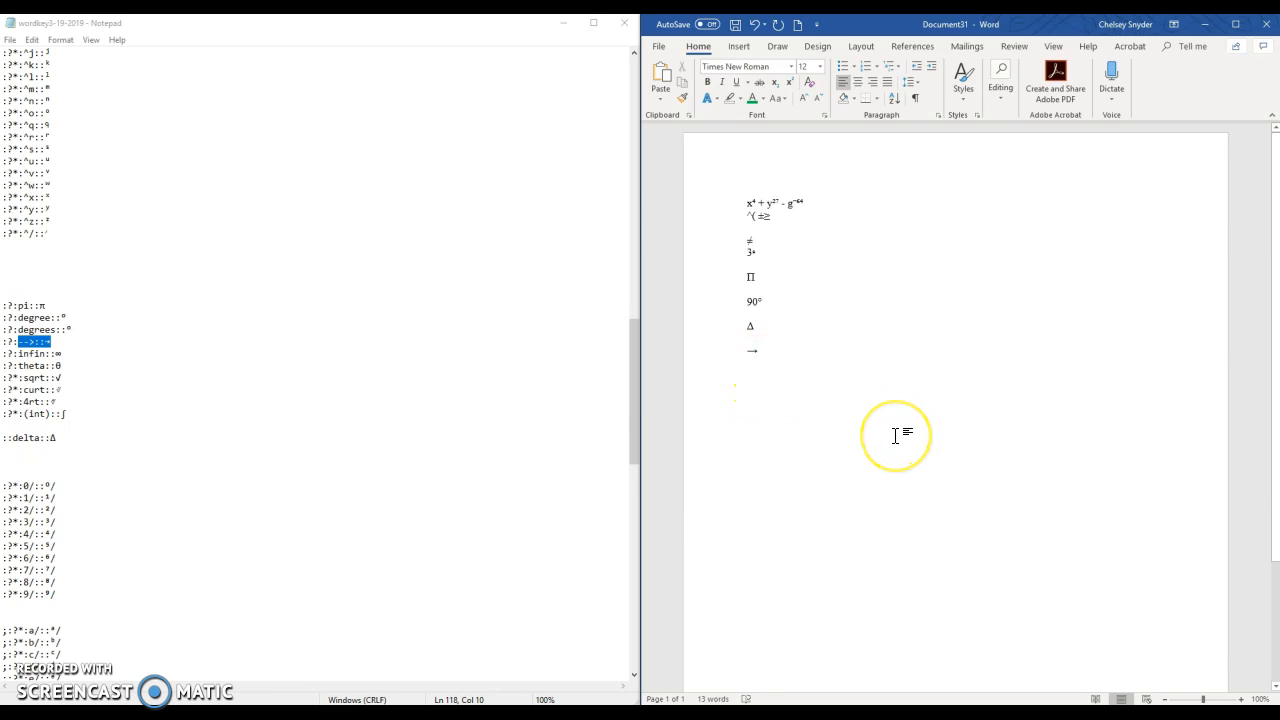
key(Return)
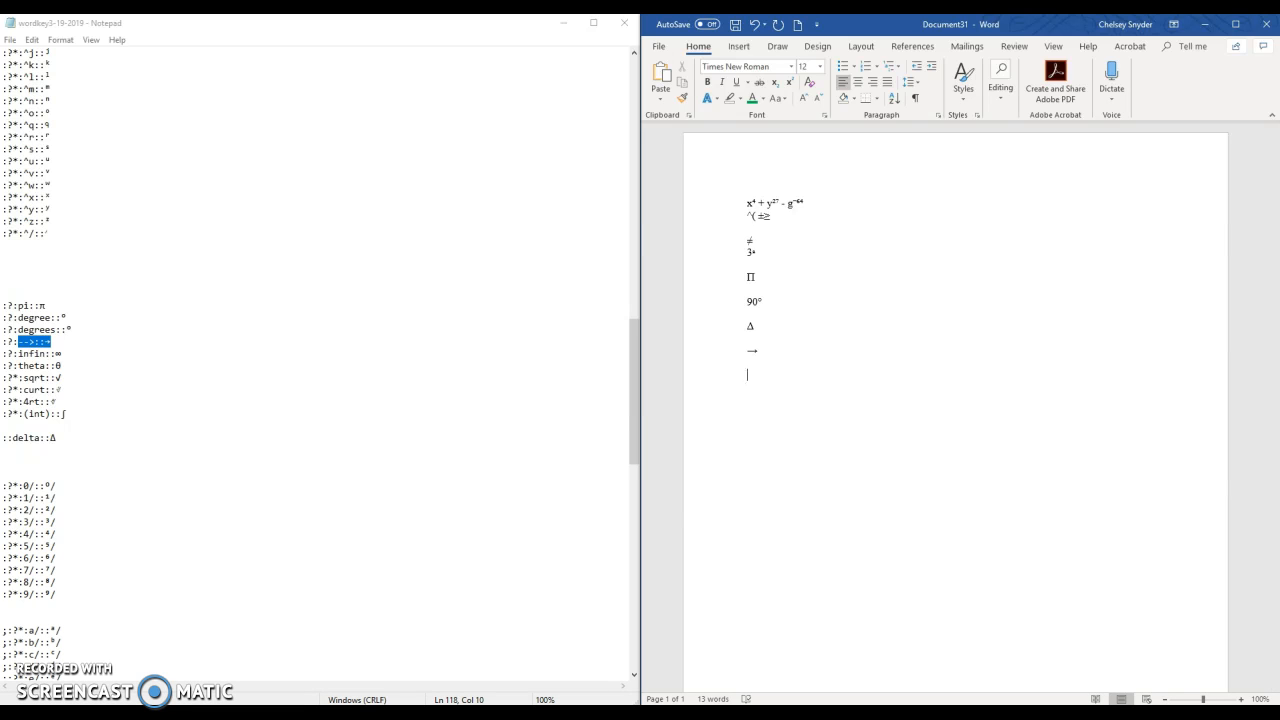
scroll(214, 543, down, 9)
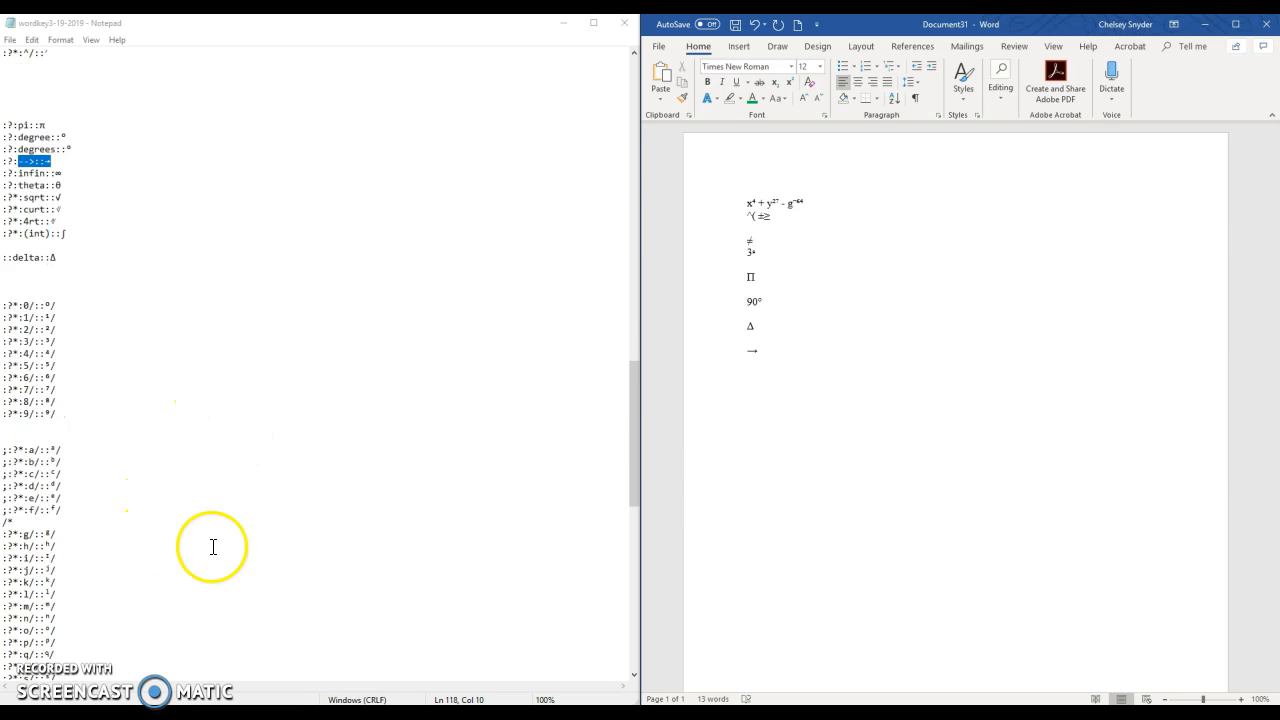
click(815, 557)
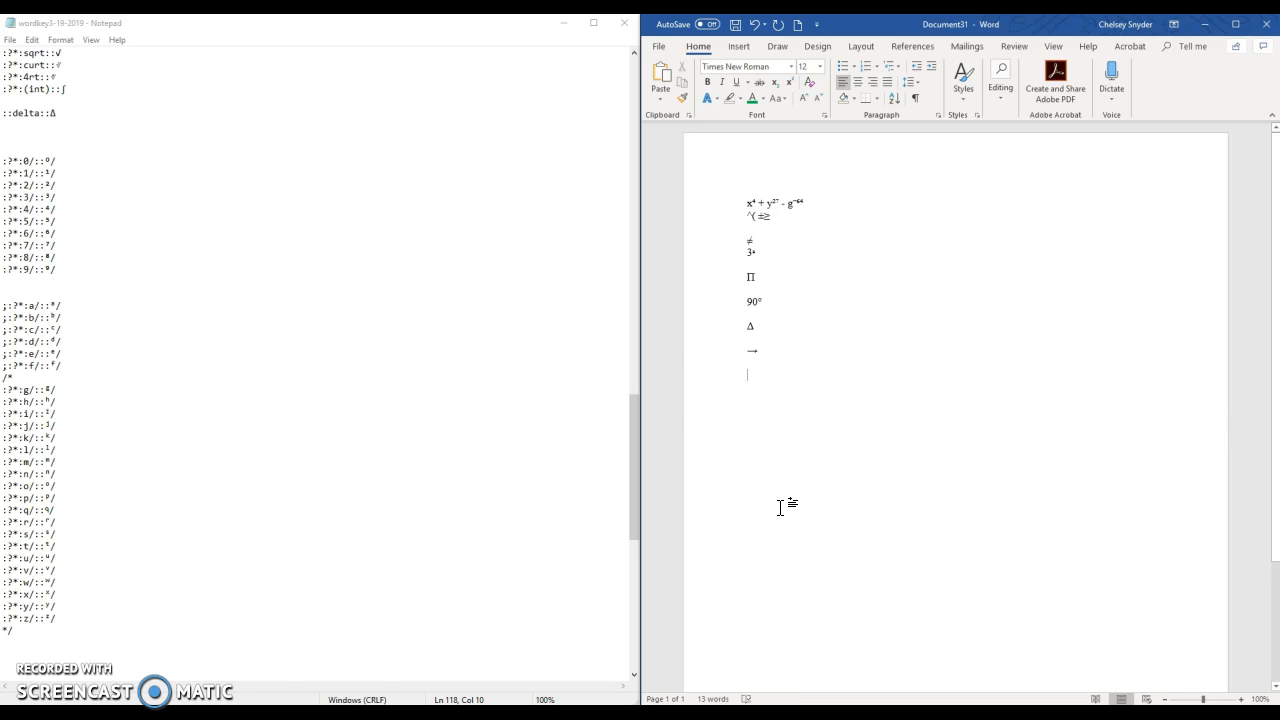
text(1)
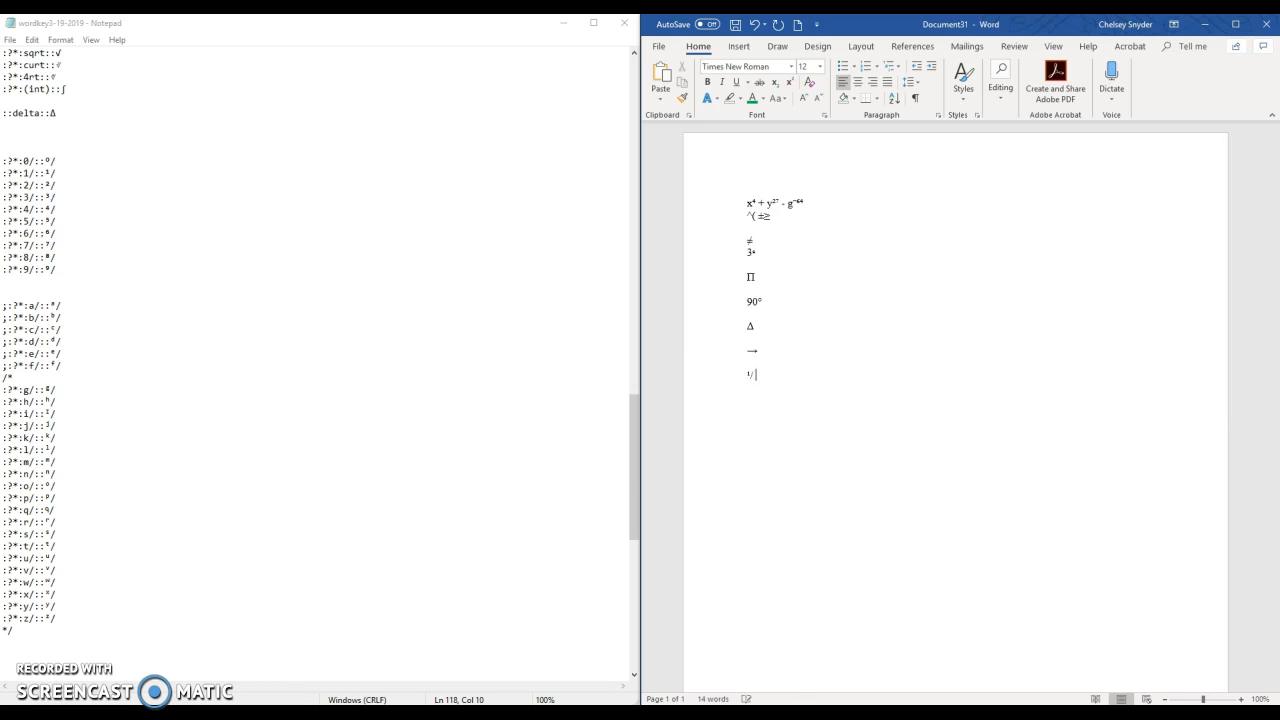
key(Left)
key(BackSpace)
text(8/)
text(/)
key(BackSpace)
key(BackSpace)
key(Return)
Enter the bold labels *Thought:* and *Alert:* on separate lines below the fractions in Word with the thought and alert hotstrings.
scroll(104, 445, down, 15)
scroll(211, 412, down, 1)
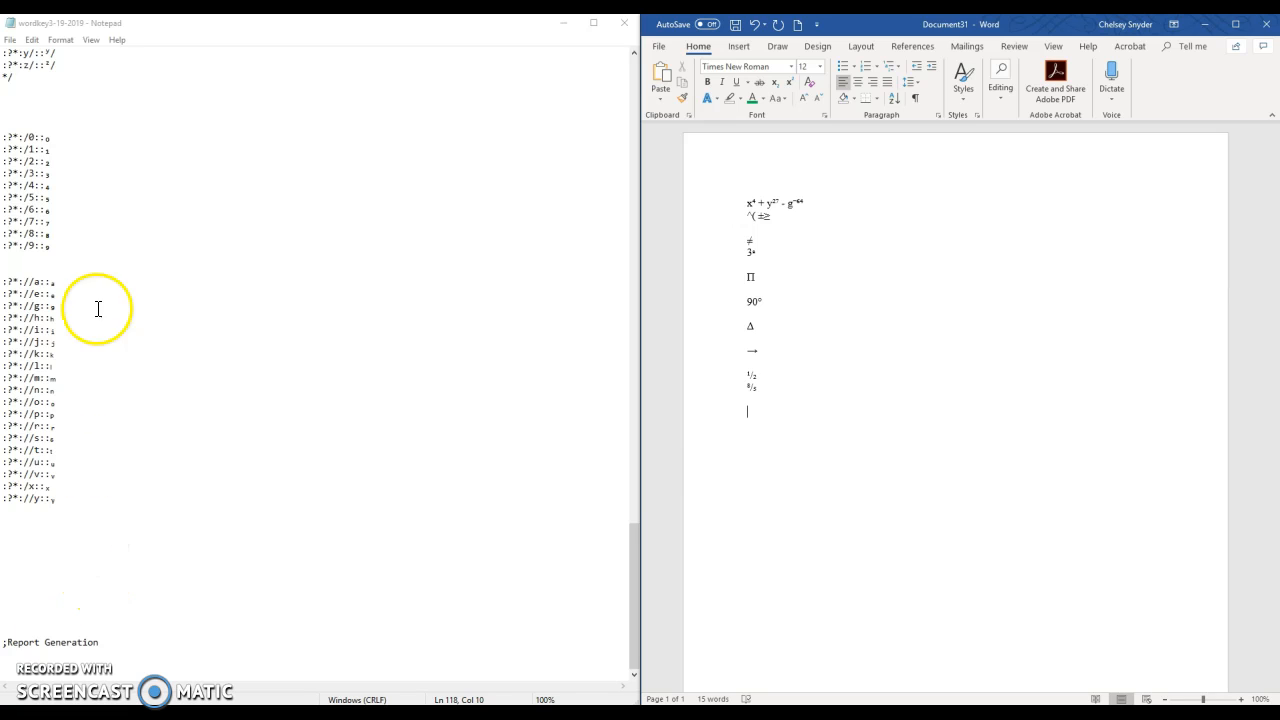
scroll(98, 309, up, 15)
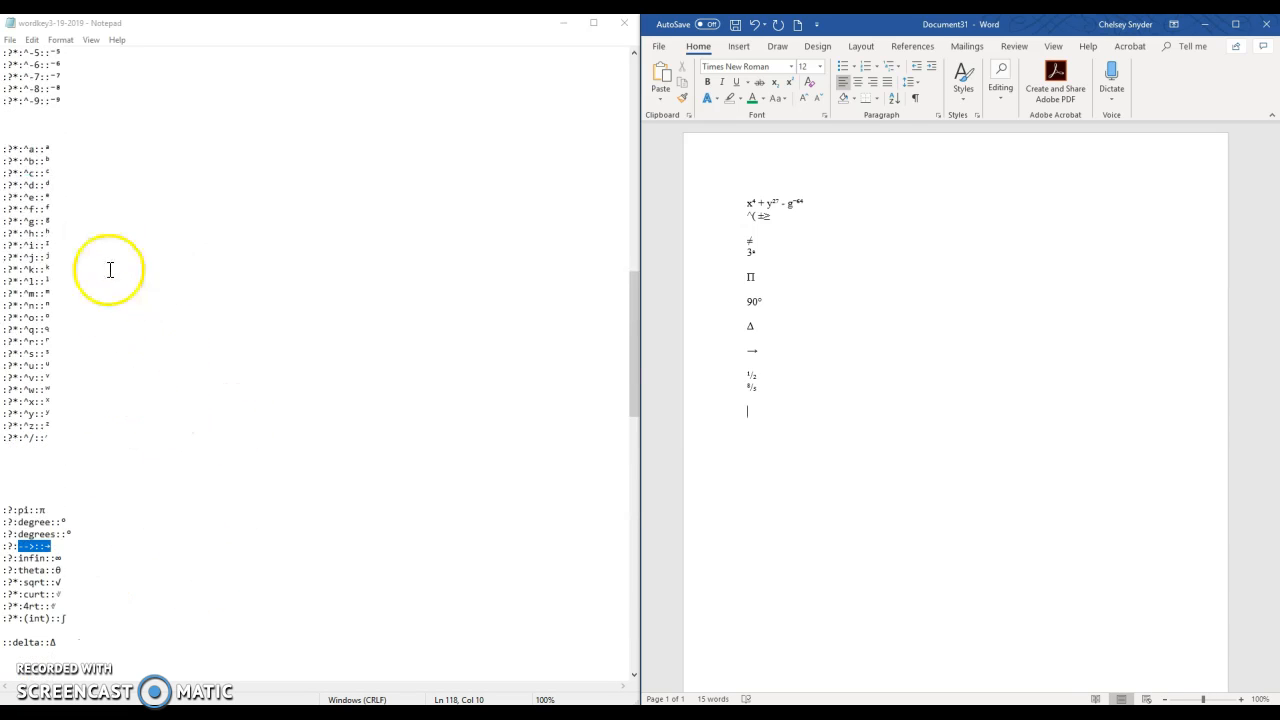
scroll(110, 270, up, 20)
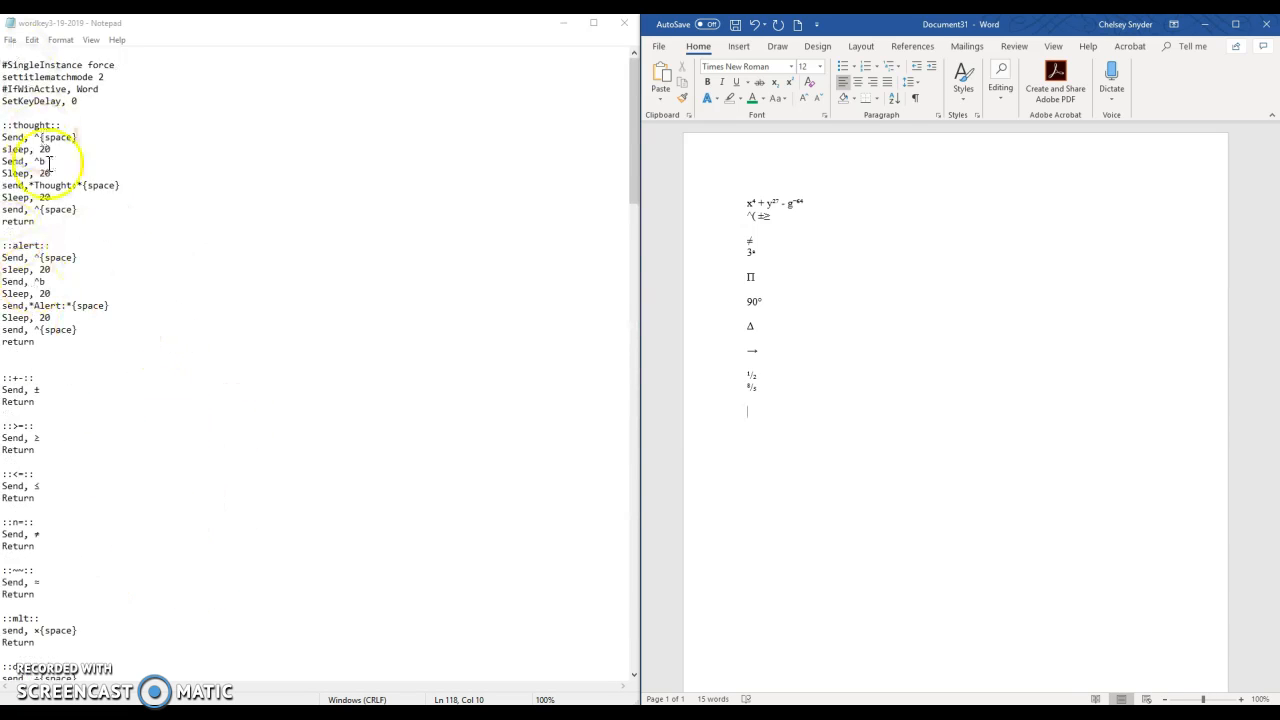
click(845, 550)
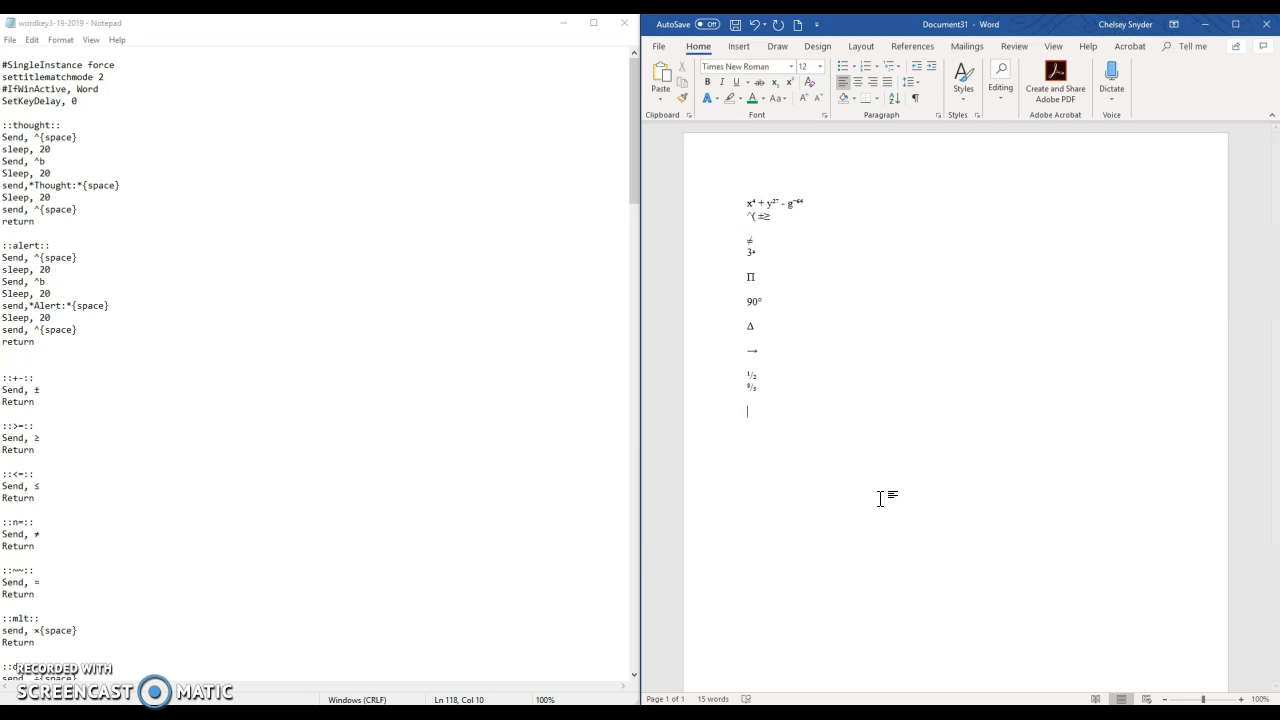
text(thought)
key(space)
key(Return)
key(ctrl+z)
text(ught:*)
key(Return)
text(alert)
Examine the thought, alert and math symbol hotstring definitions near the beginning of the script in Notepad.
click(128, 210)
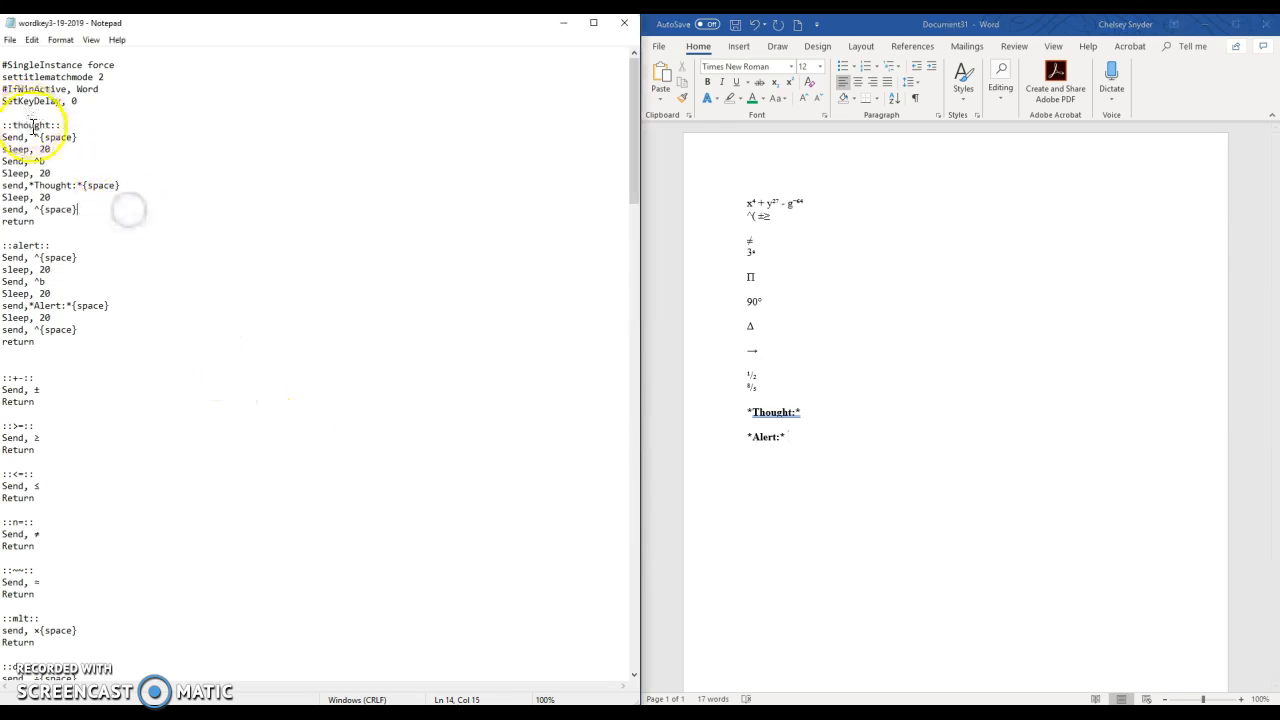
drag(47, 142, 190, 677)
click(231, 452)
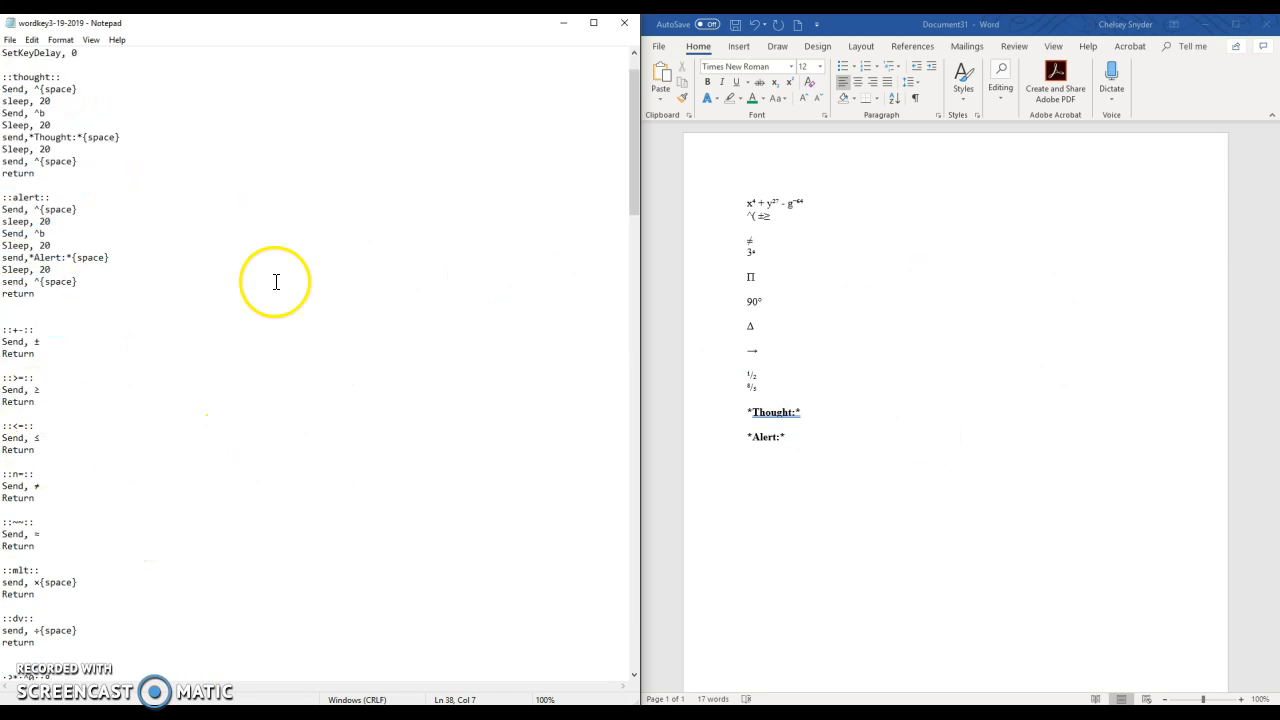